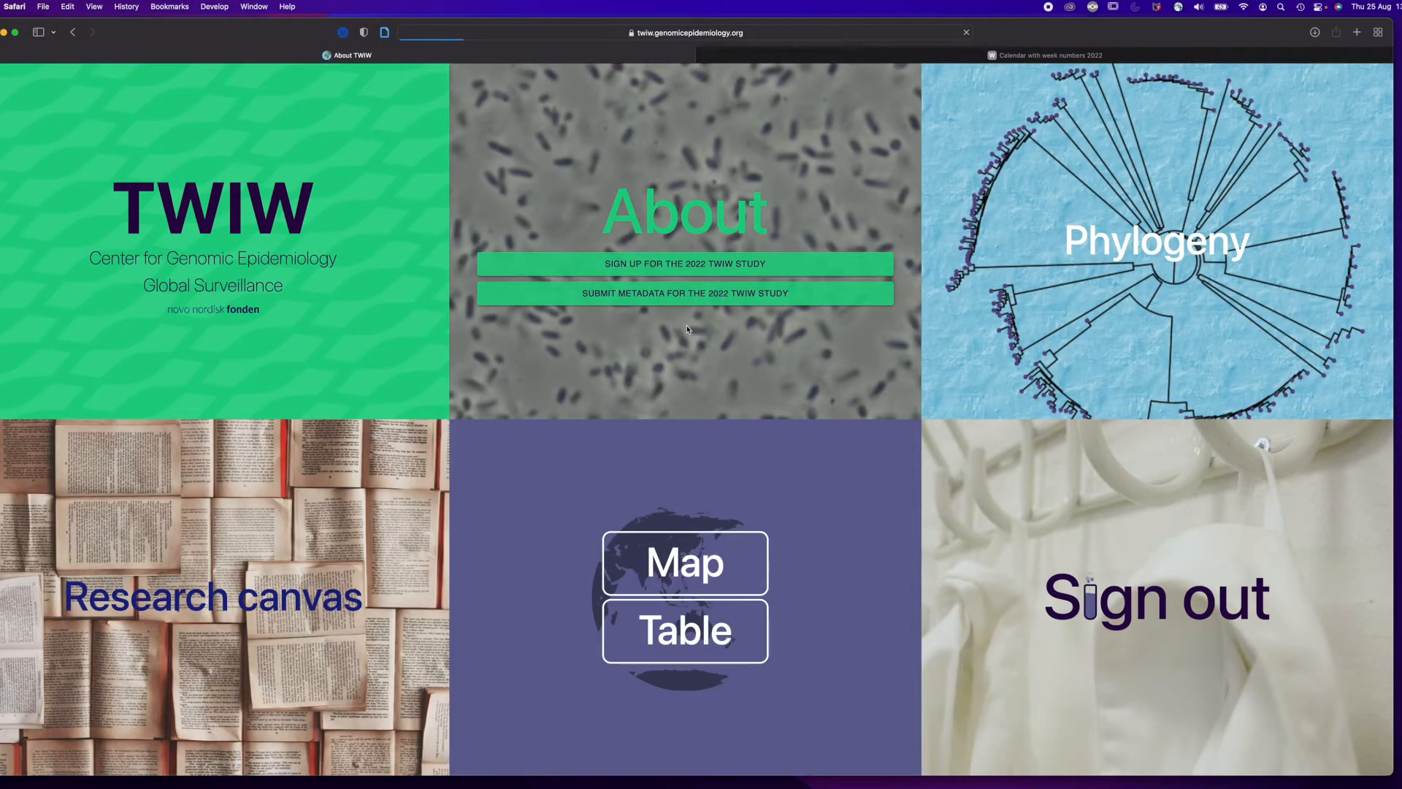
Open the About page and find the DNA metadata submission template among the project resources.
left_click(687, 330)
scroll(685, 337, "down", 8)
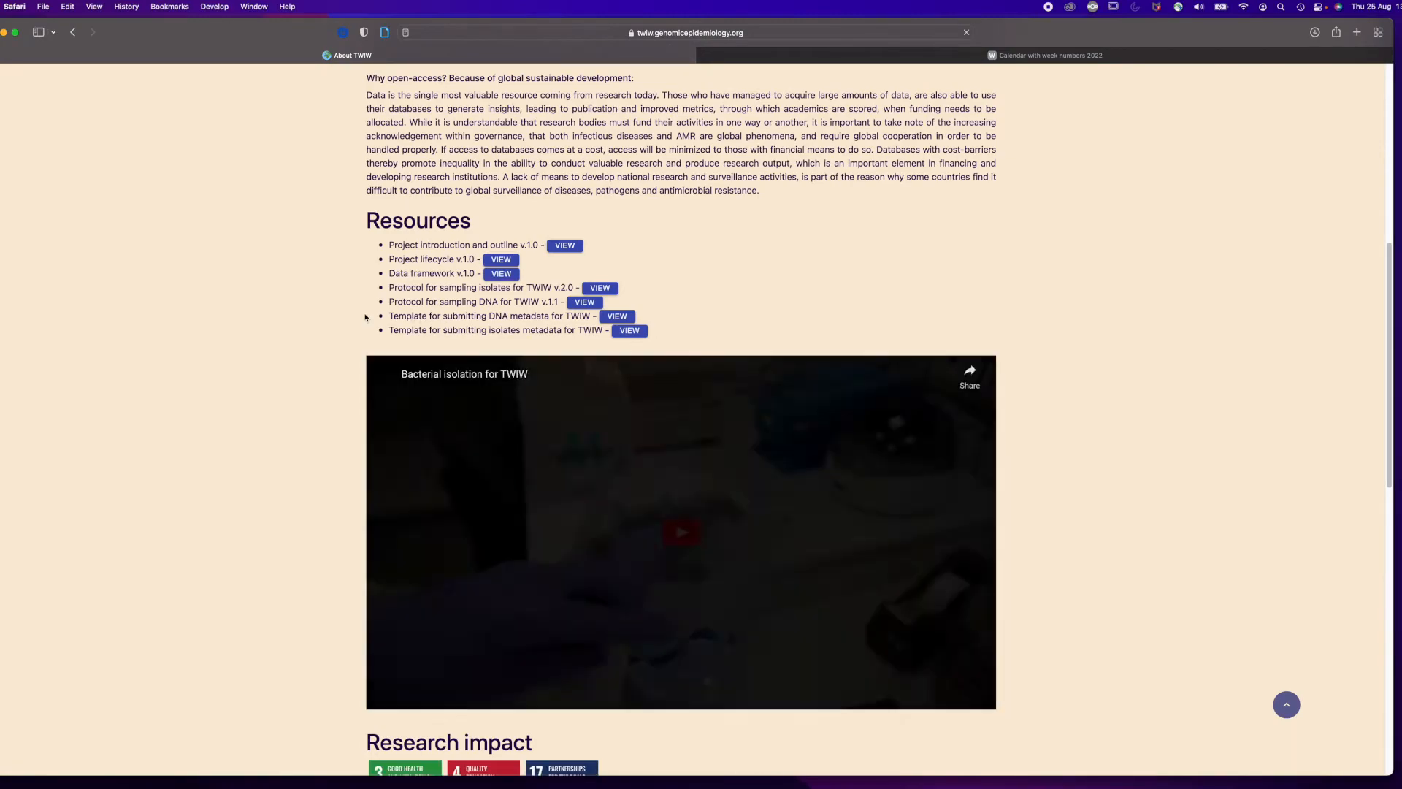
left_click_drag(387, 319, 619, 319)
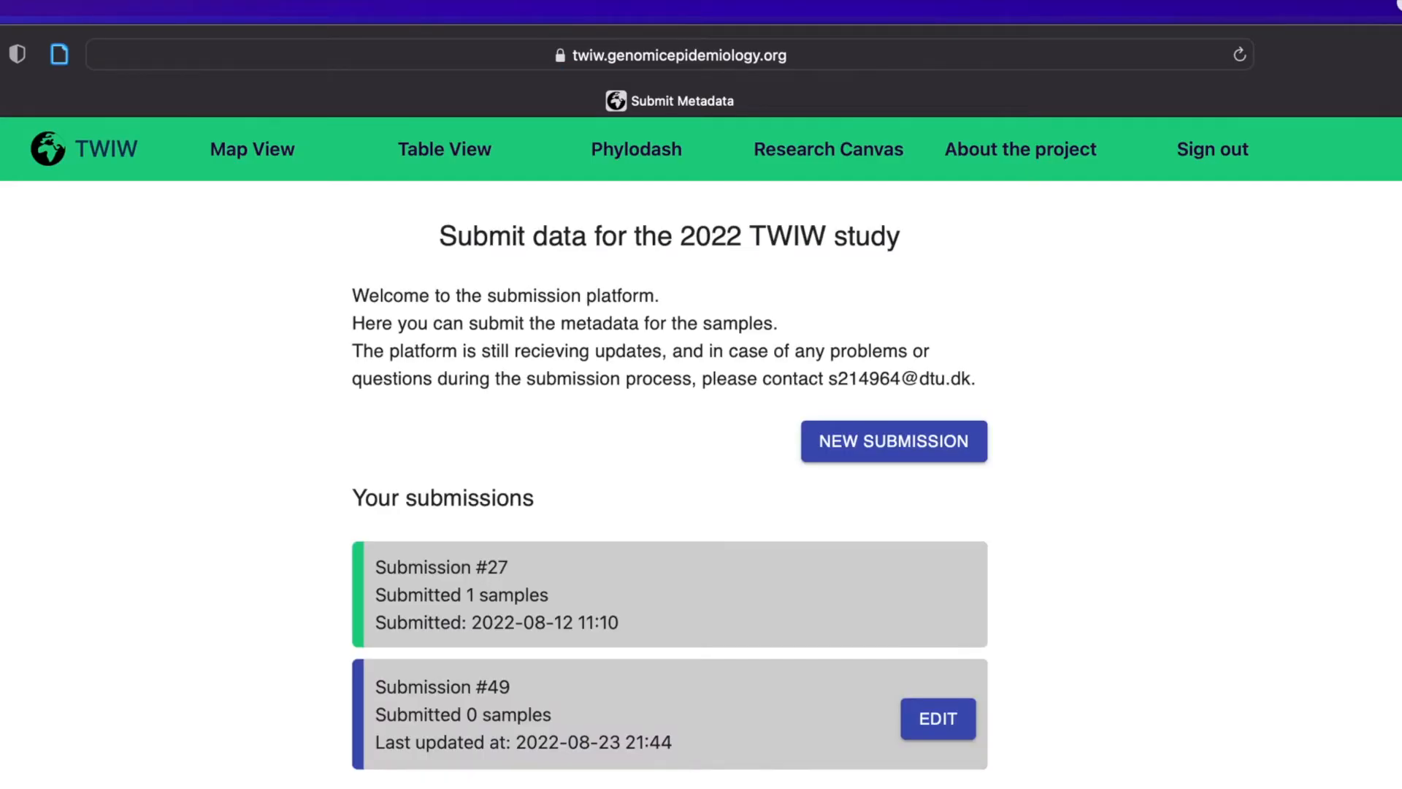
Start a new submission and enter DTU diagnostics as the diagnostic unit's name, followed by its street address.
left_click(894, 447)
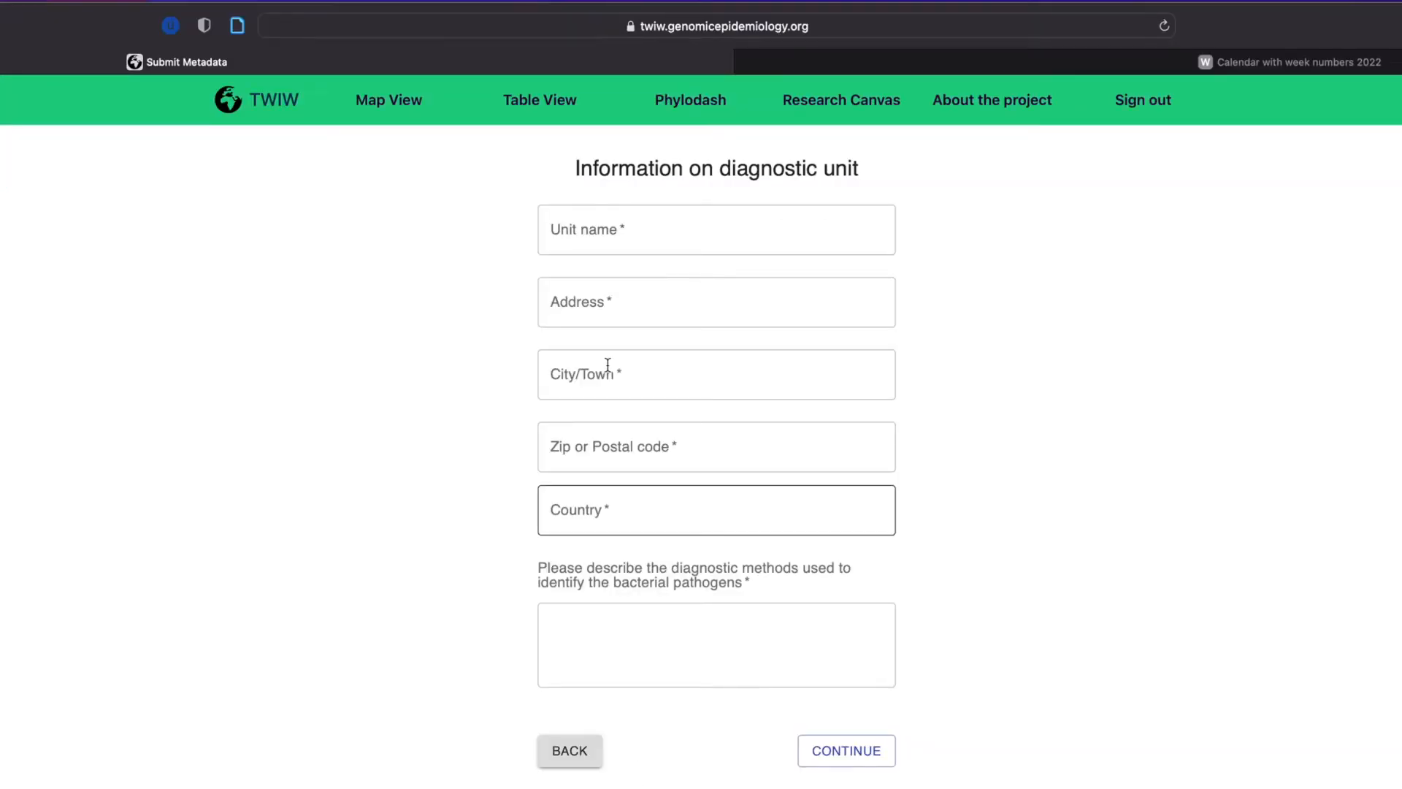
left_click(608, 221)
type("DTU diagn")
key("BackSpace")
key("BackSpace")
type("gnostics")
key("Tab")
type("DTU street")
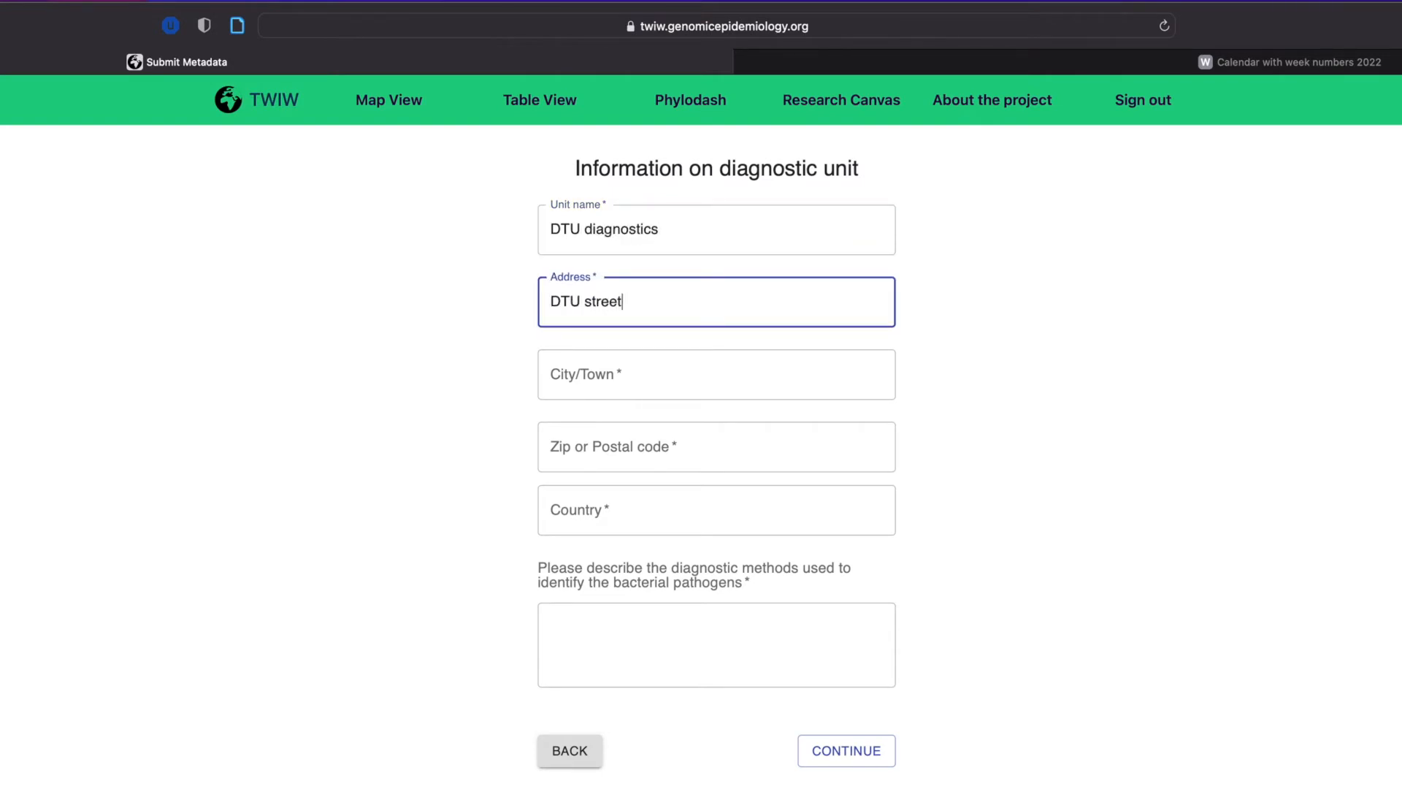
Complete the diagnostic unit's city, postal code, country Denmark and diagnostic methods description, and proceed to the sample type question.
key("Tab")
type("Lyngby")
key("Tab")
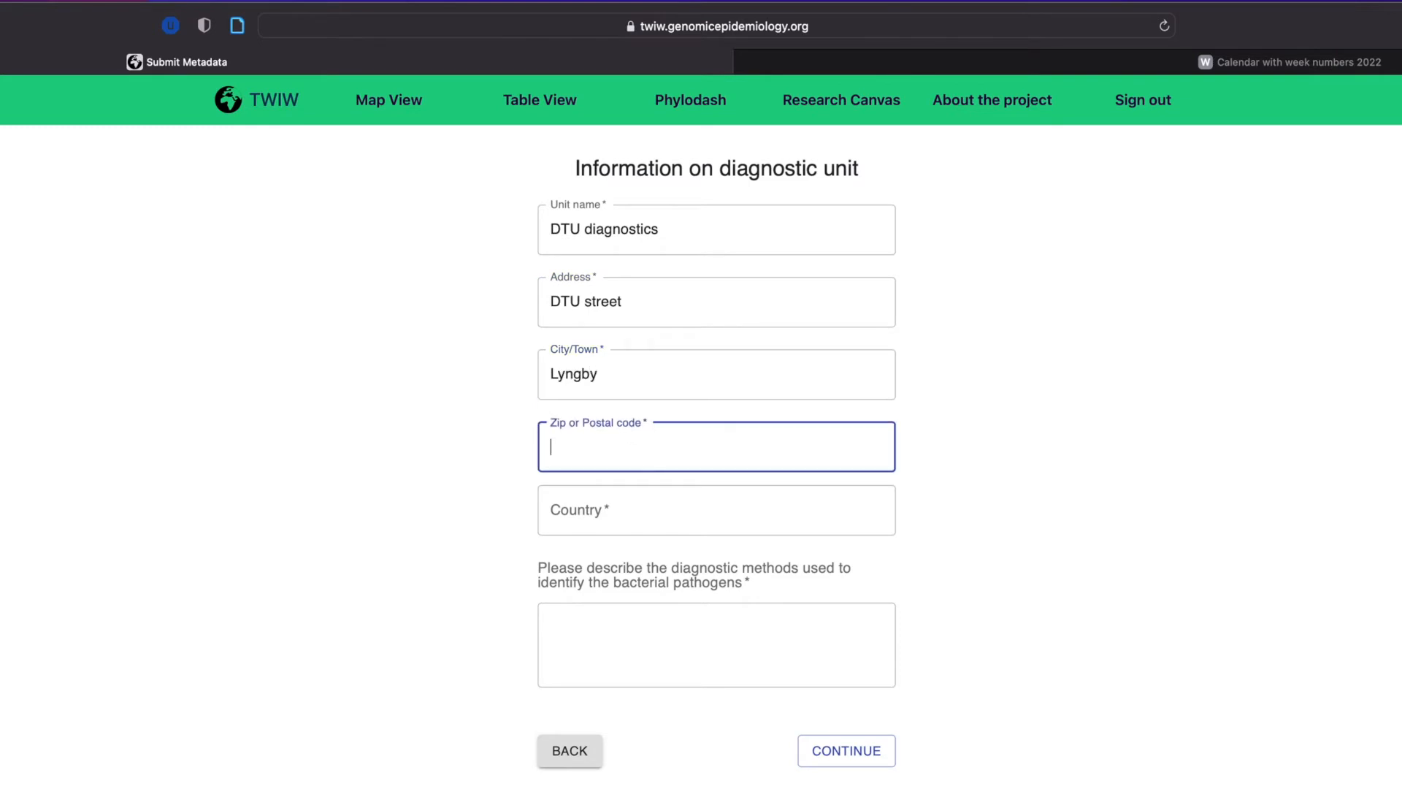
type("2800")
key("Tab")
type("Denmark")
left_click(779, 620)
type("Med")
left_click(847, 750)
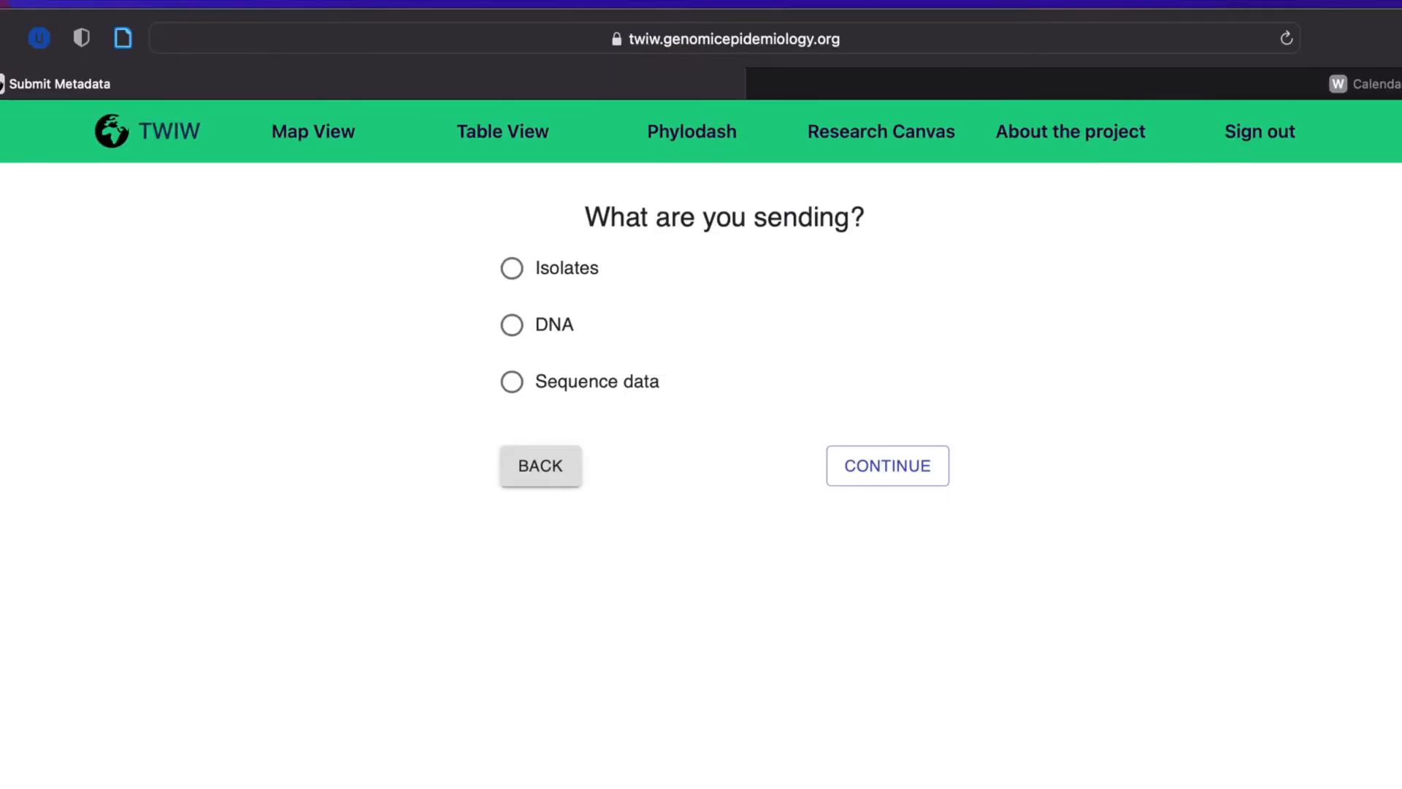
Choose Isolates as the material being sent and "Upload my own CSV file" as the submission format.
left_click(513, 268)
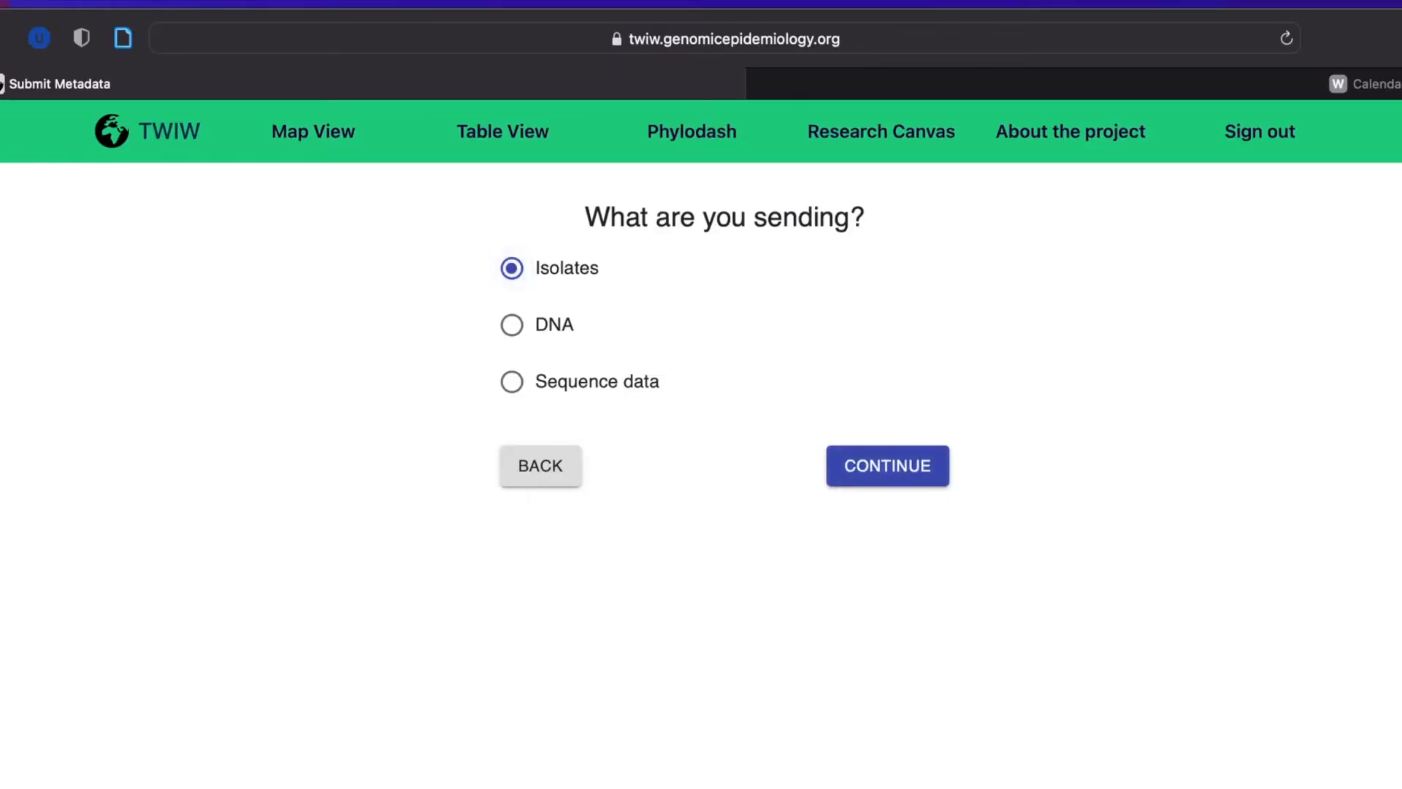
left_click(902, 485)
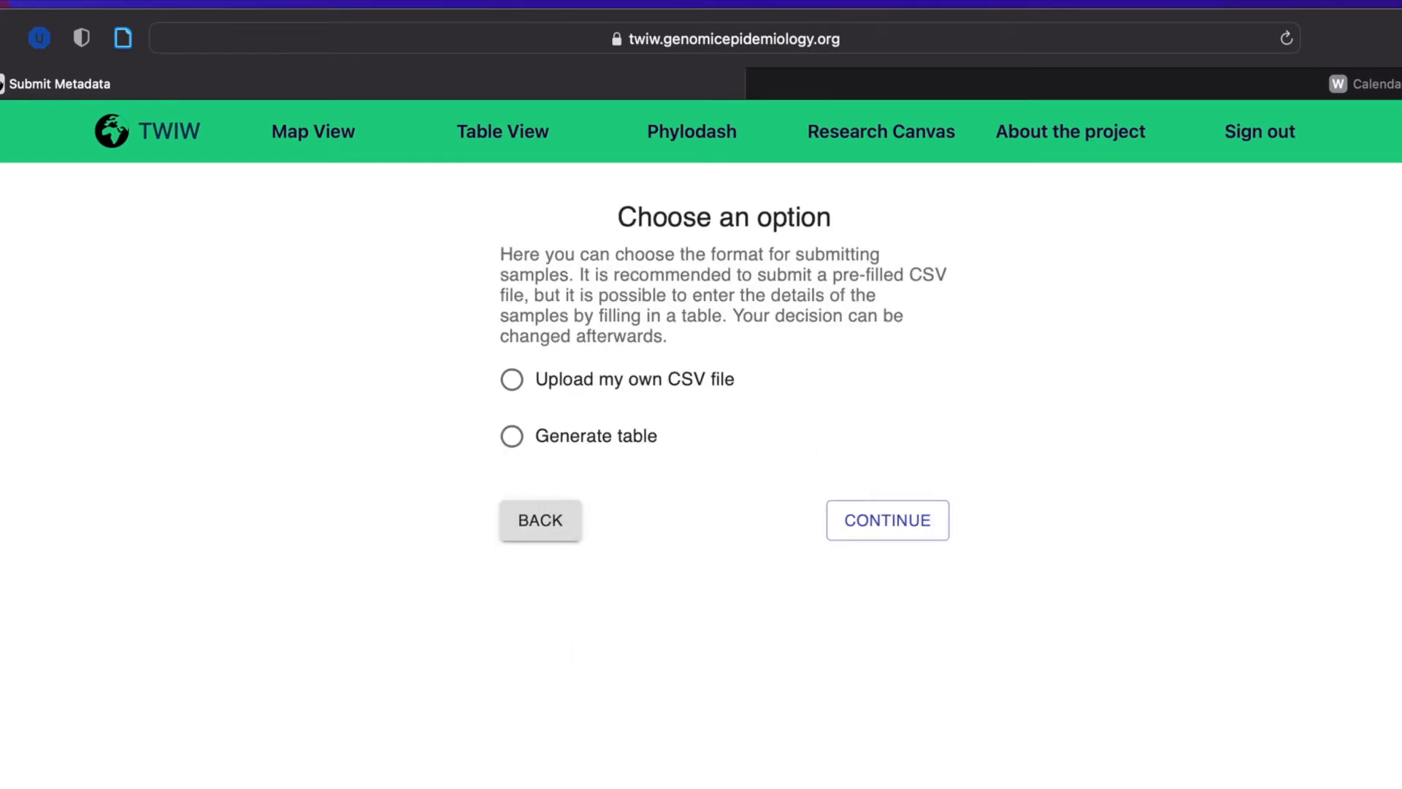
left_click(676, 390)
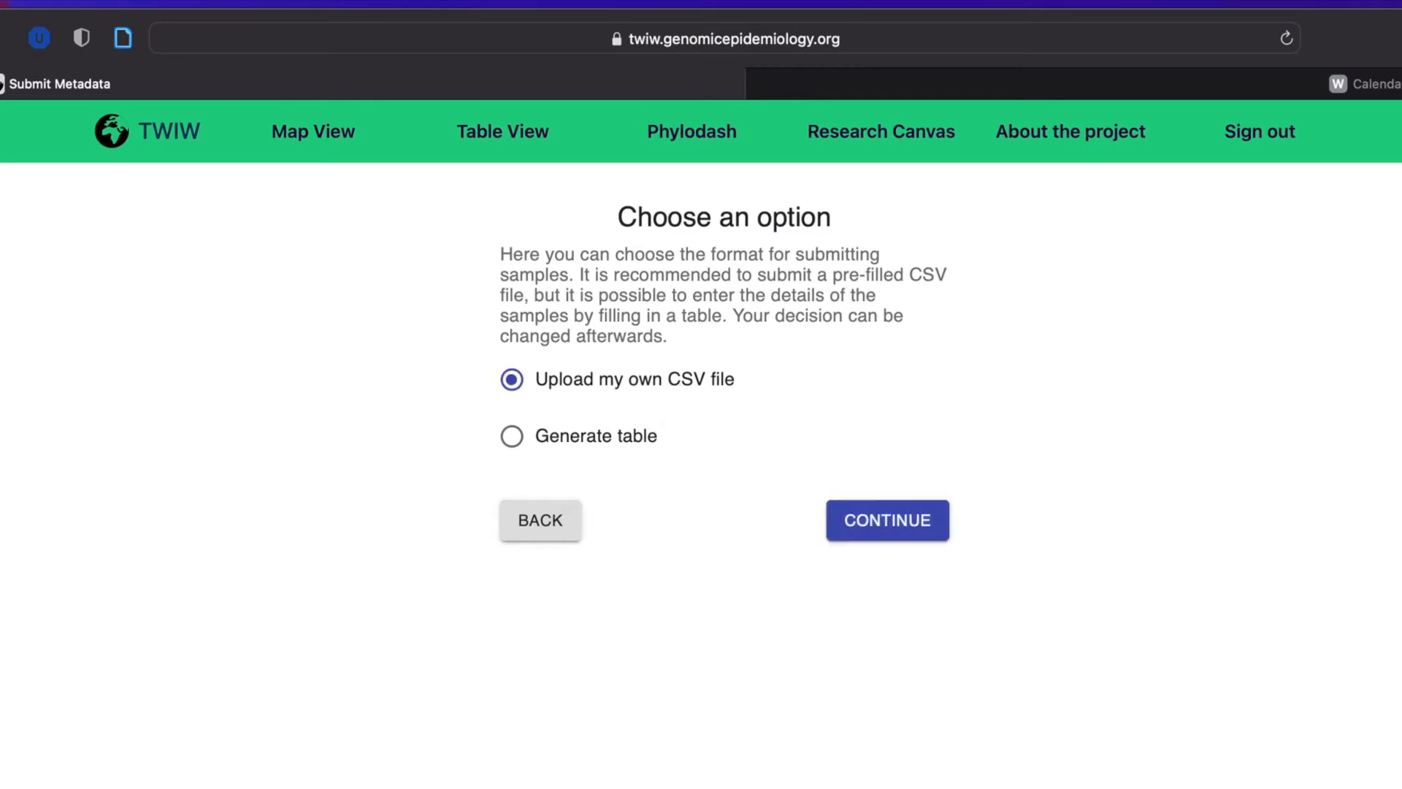
left_click(905, 523)
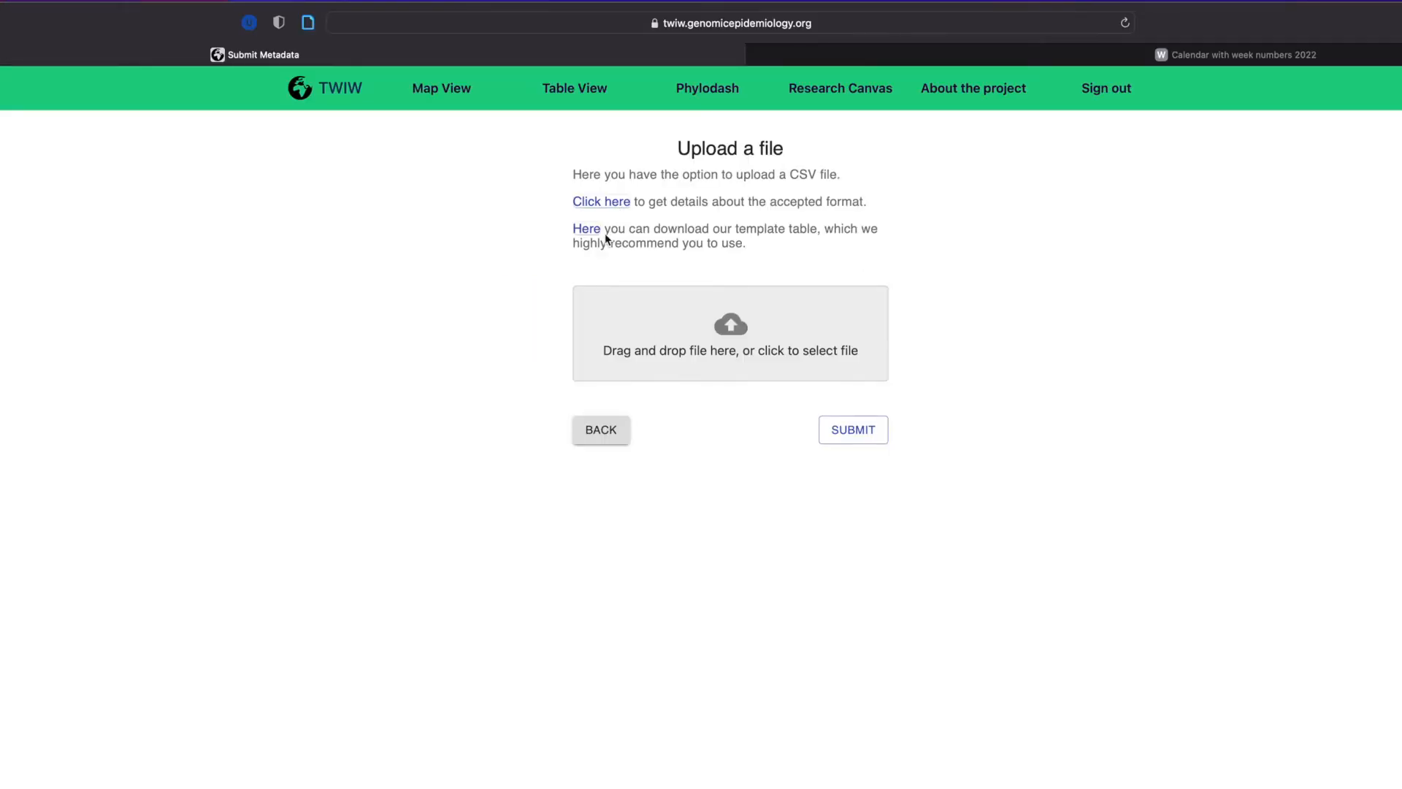
Review the accepted CSV format details, including the required columns and the note on mandatory fields.
left_click(617, 203)
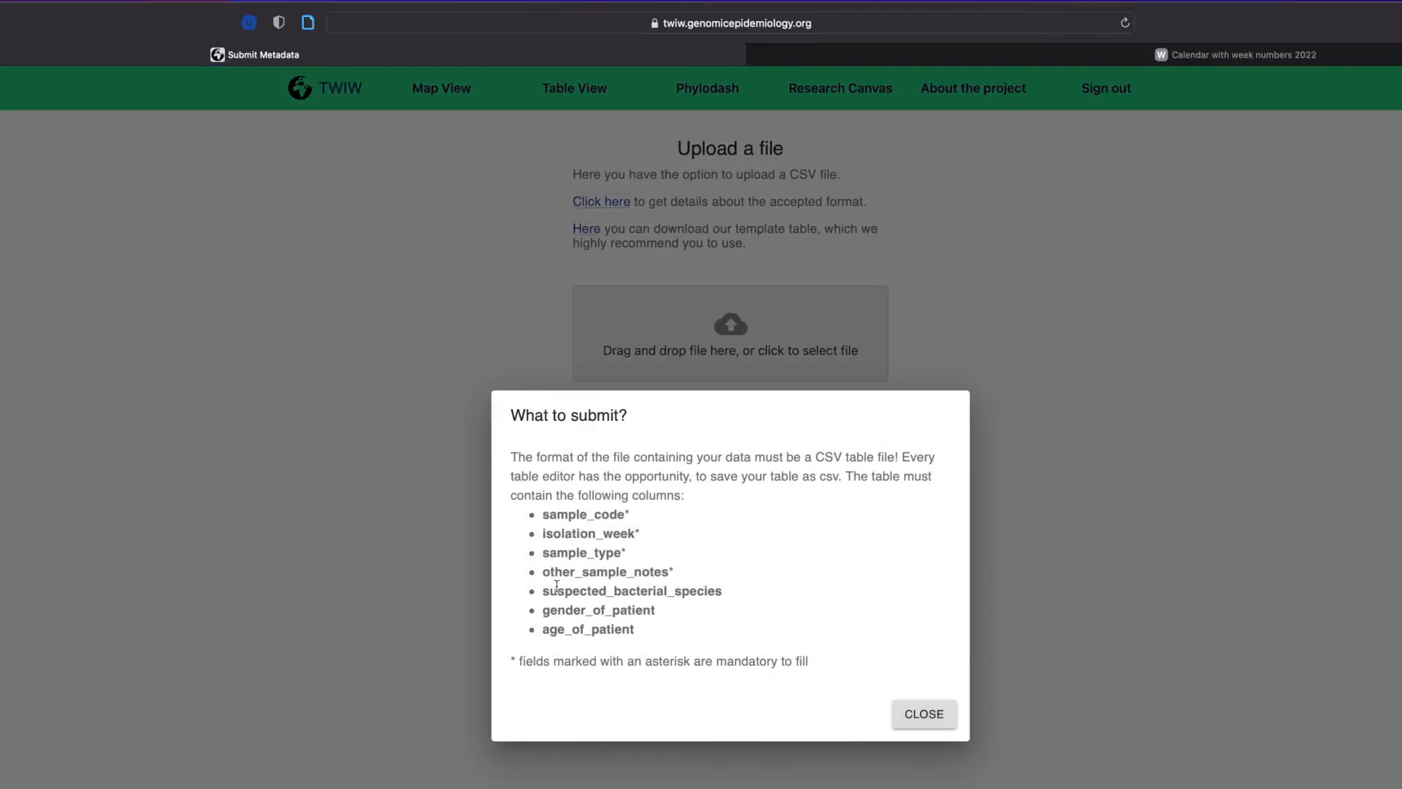
left_click_drag(544, 511, 674, 630)
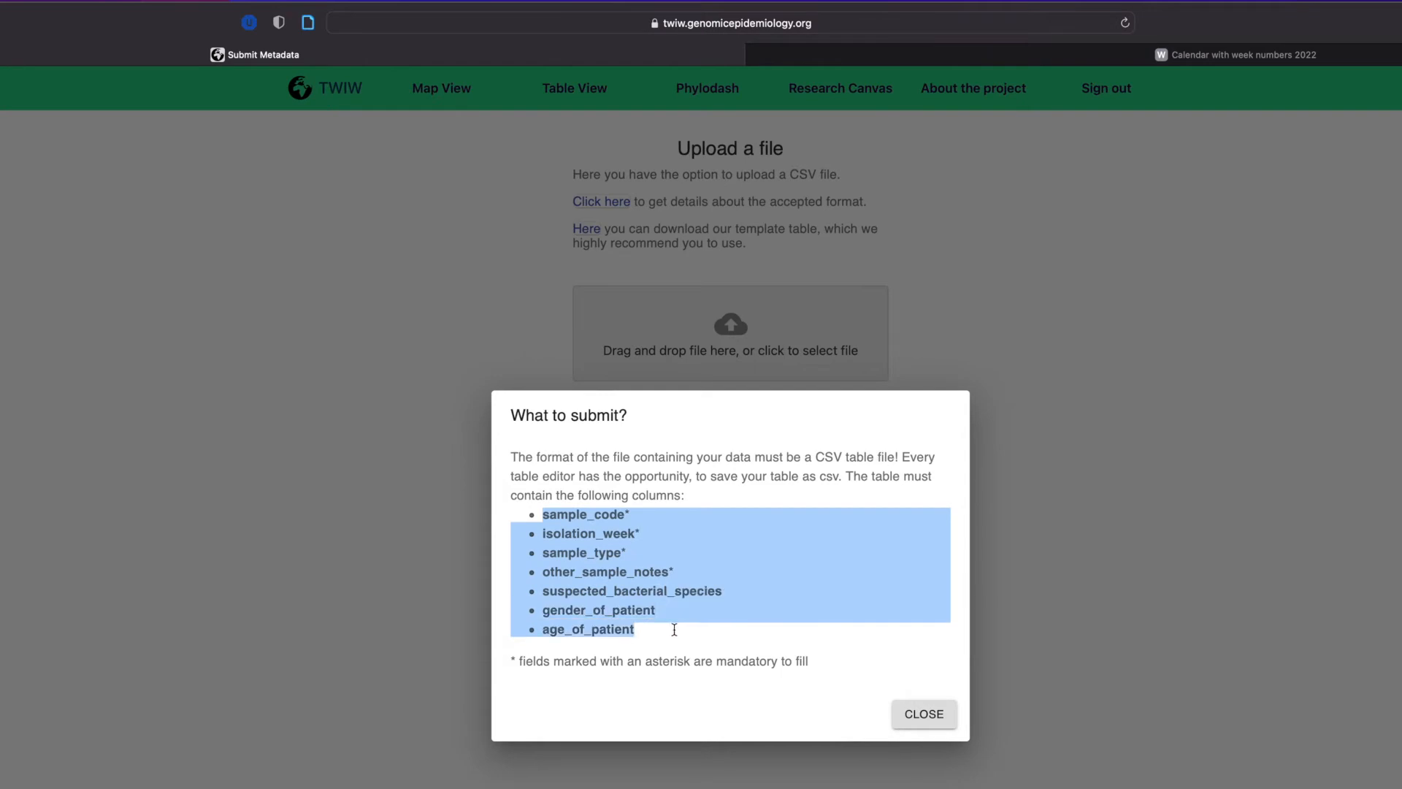
left_click(703, 721)
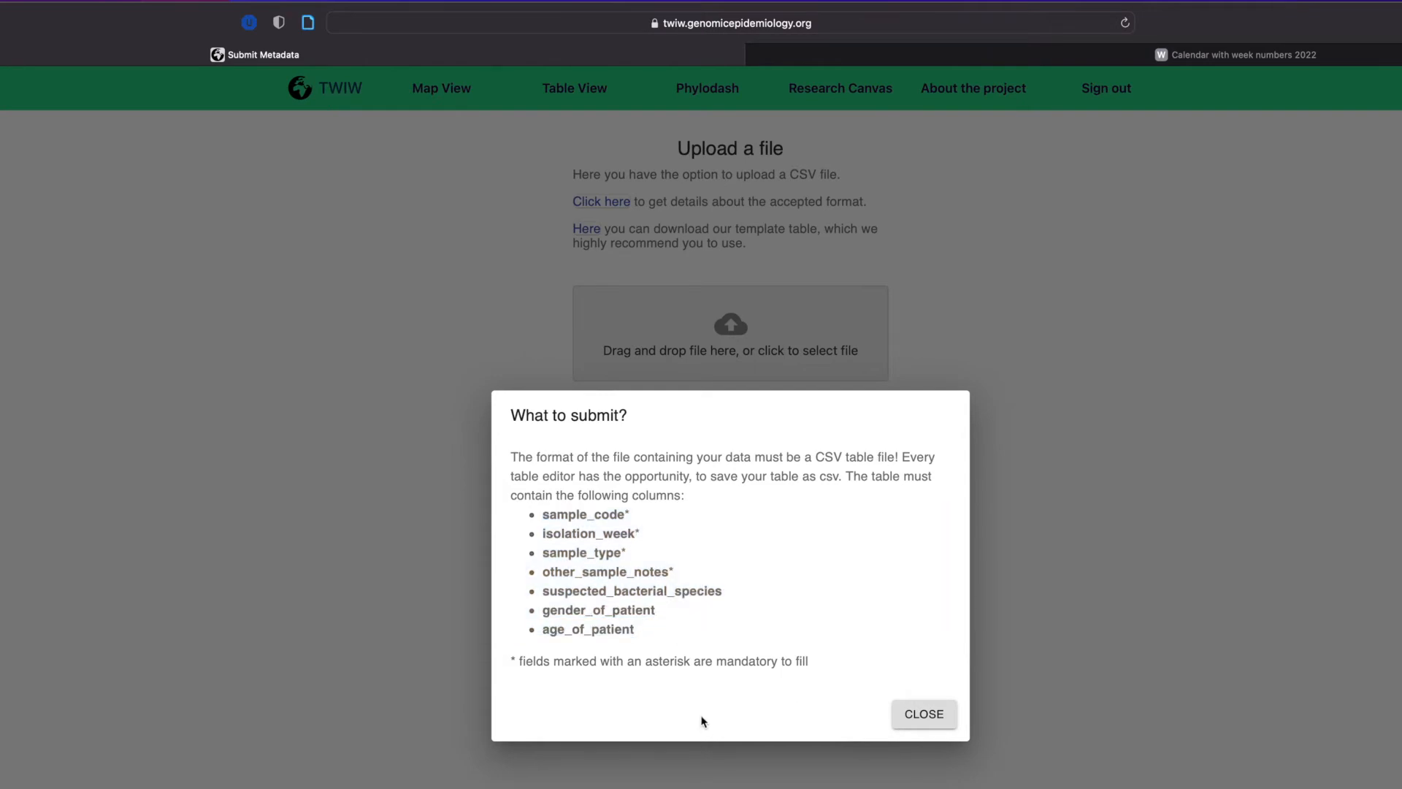
left_click_drag(717, 662, 818, 657)
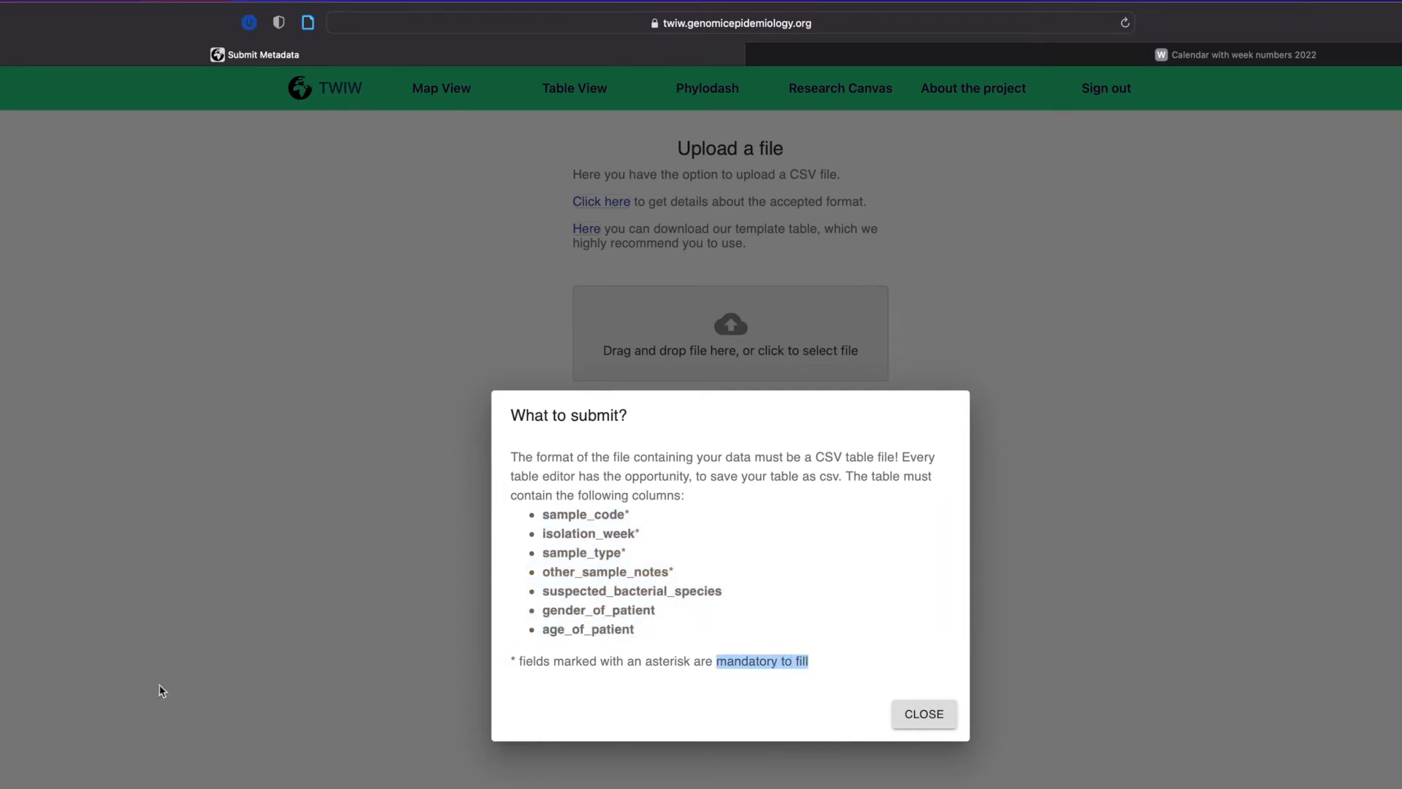
Try opening the template table directly in the browser, leaving the upload page, and go back.
left_click(596, 229)
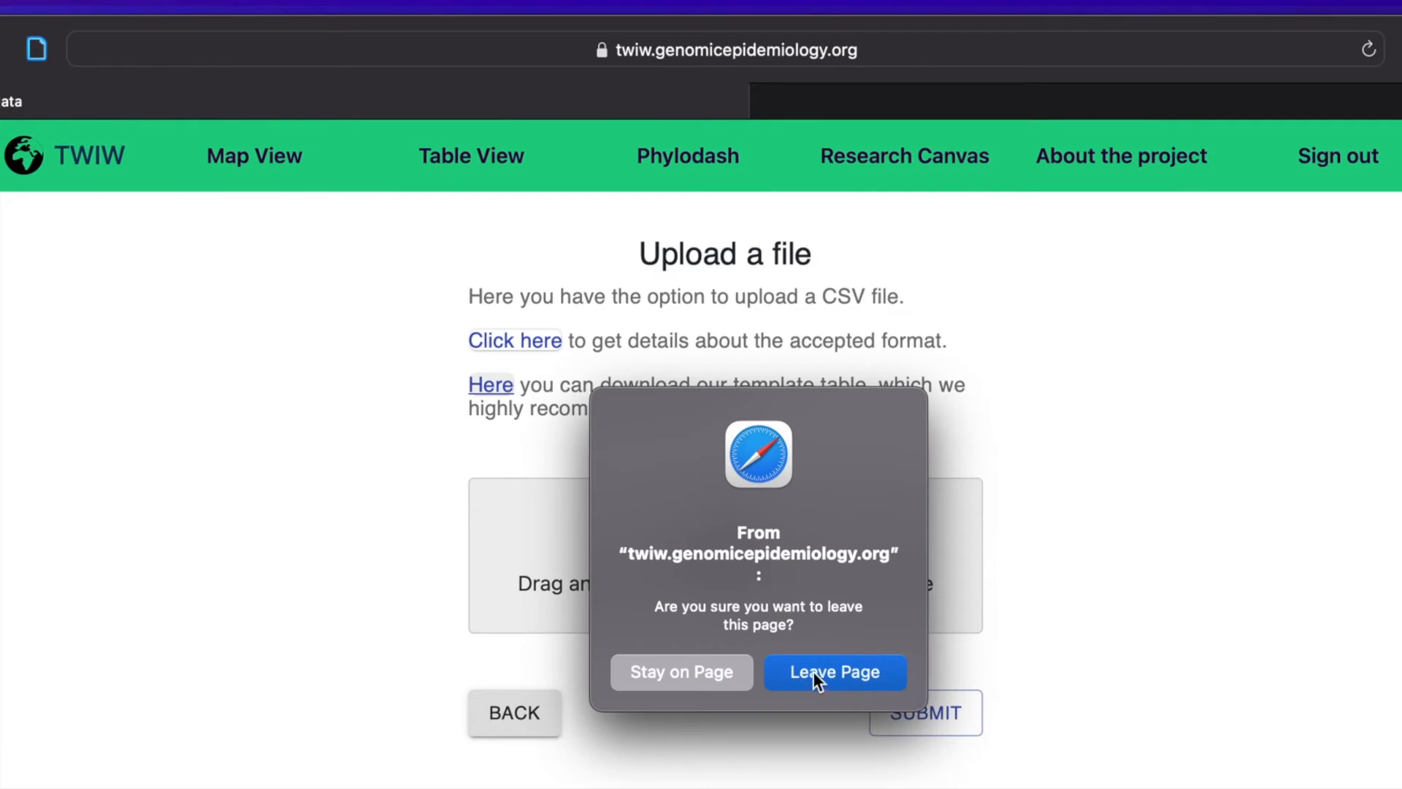
left_click(790, 680)
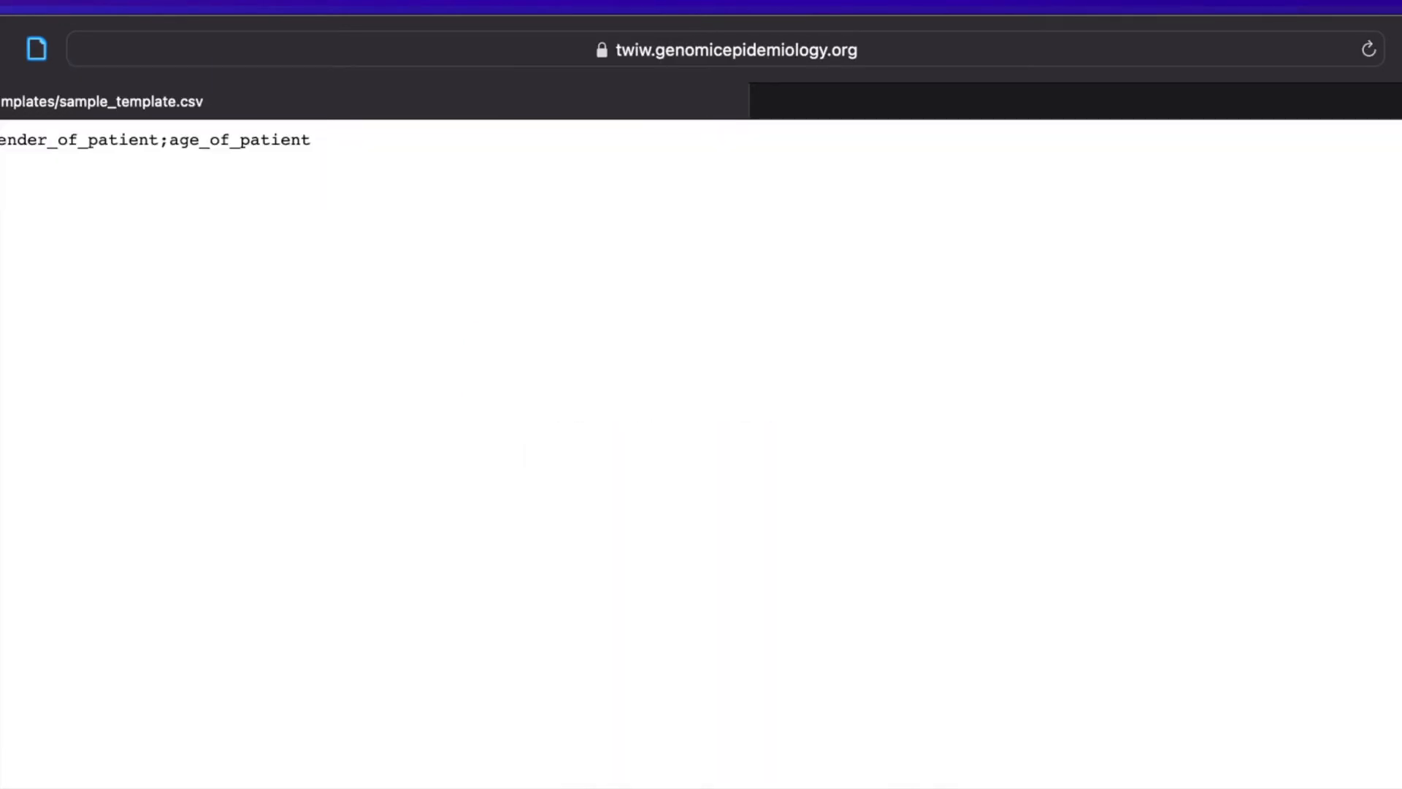
key("super+[")
Download the linked template table as a file and open sample_template-4.csv in Excel.
right_click(498, 386)
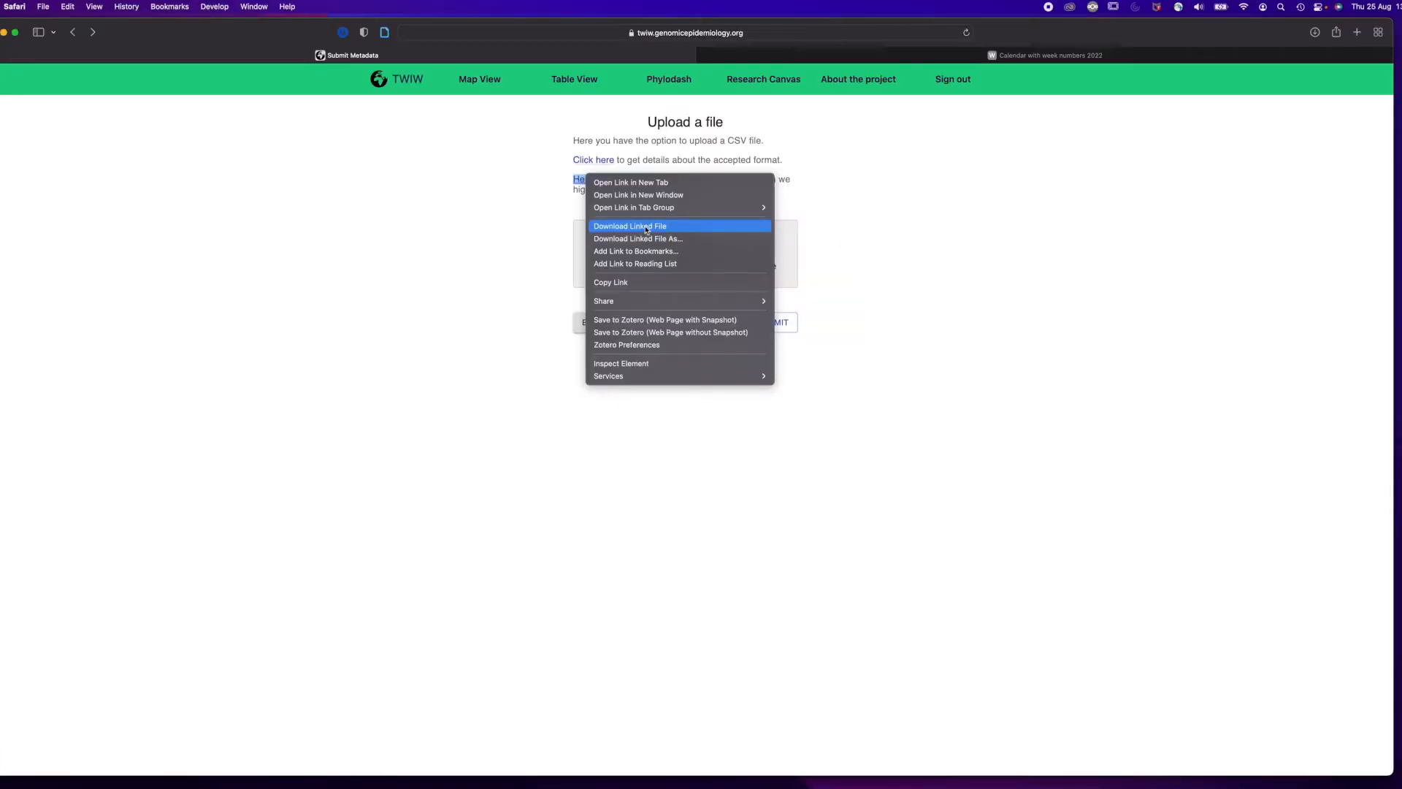
left_click(646, 227)
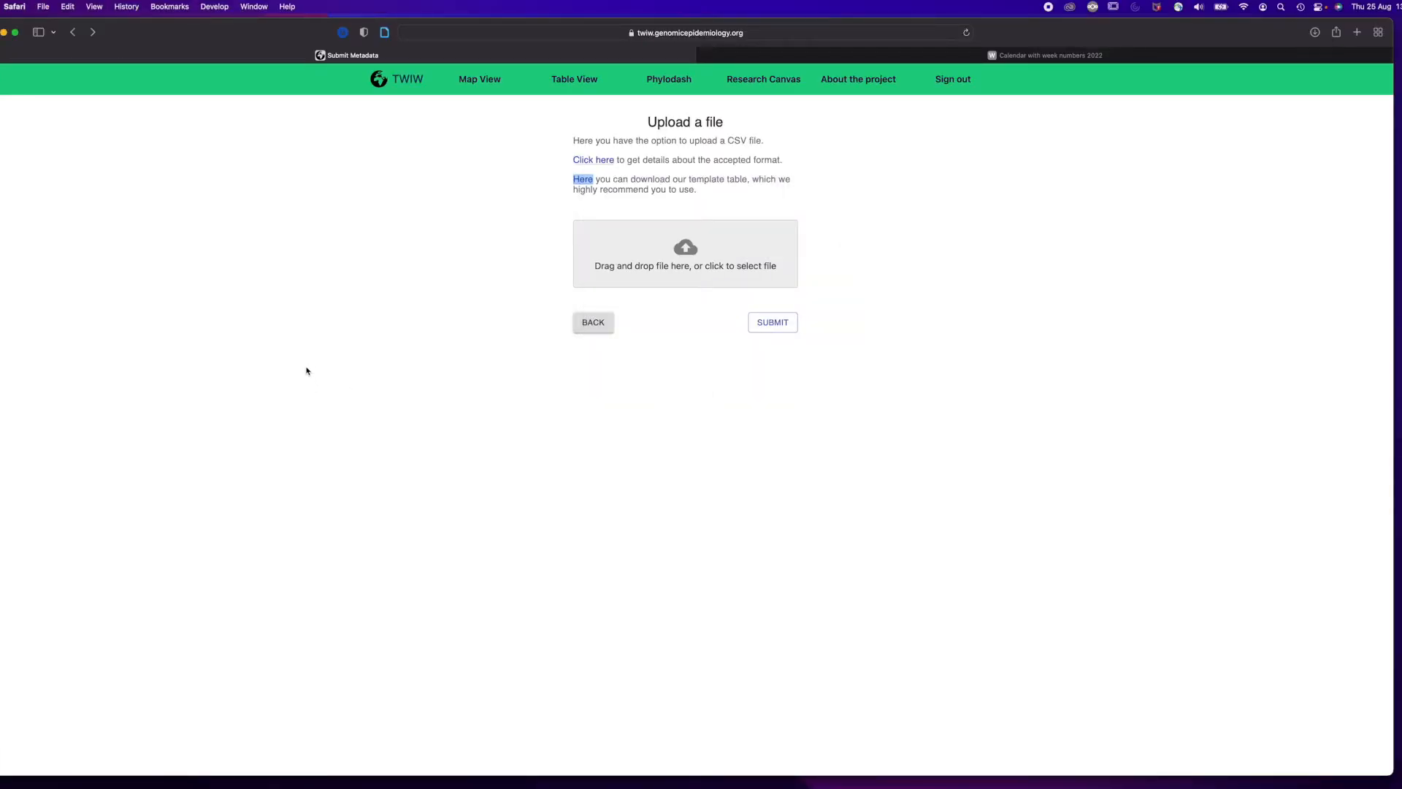
left_click(1315, 32)
left_click(1282, 85)
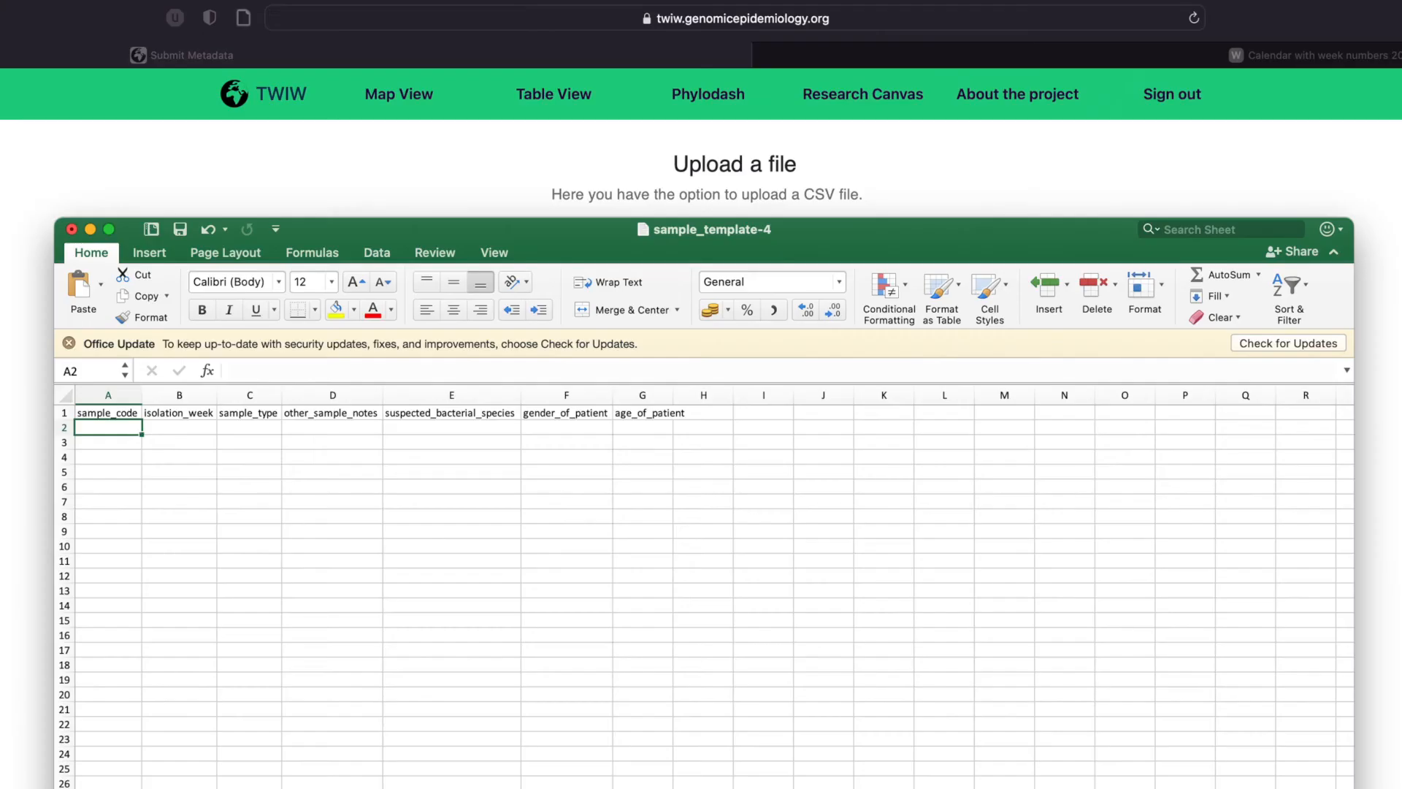
Fill in the first sample row with sample code "you sticker codes", isolation week 32, sample type urine and other notes catheter.
type("you sticker codes")
key("Tab")
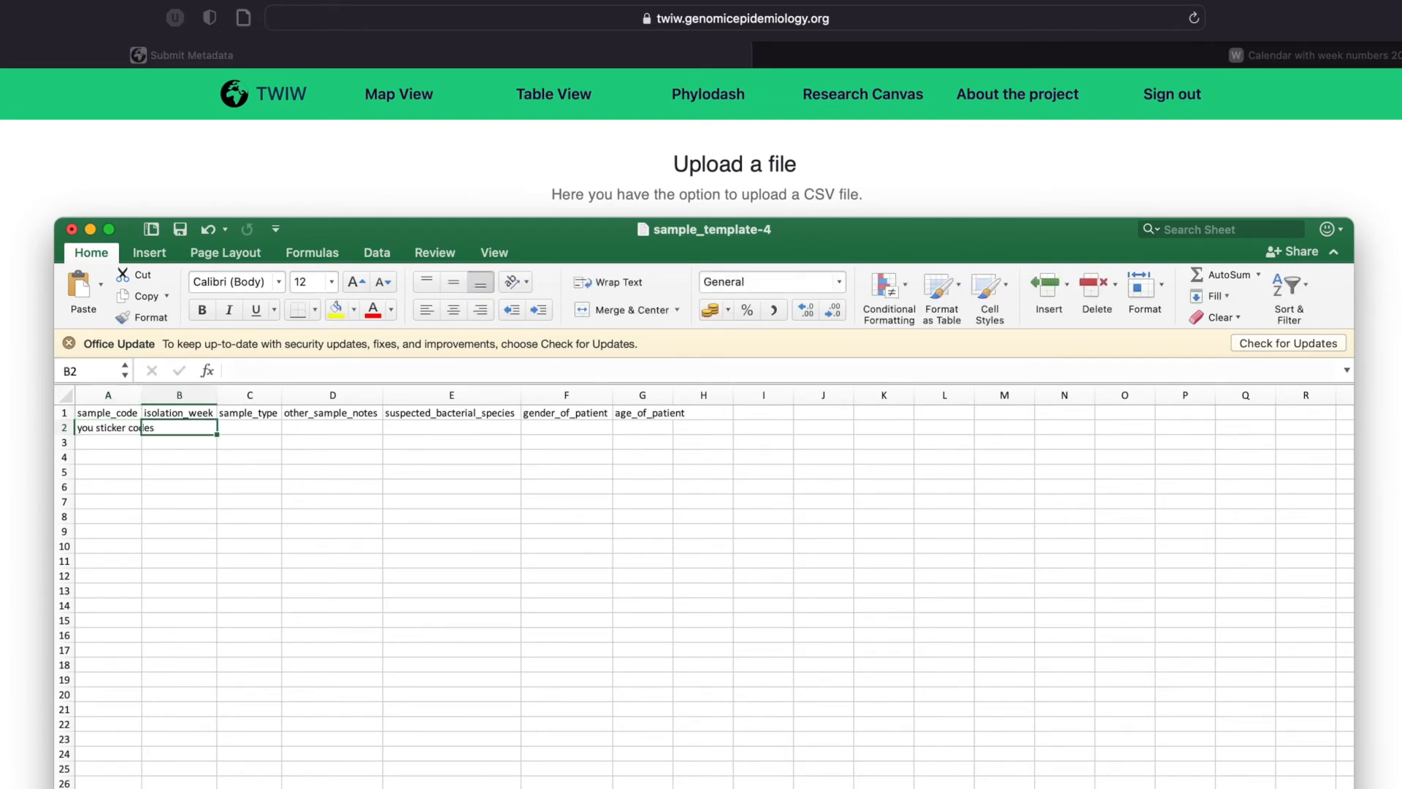
type("32")
key("Tab")
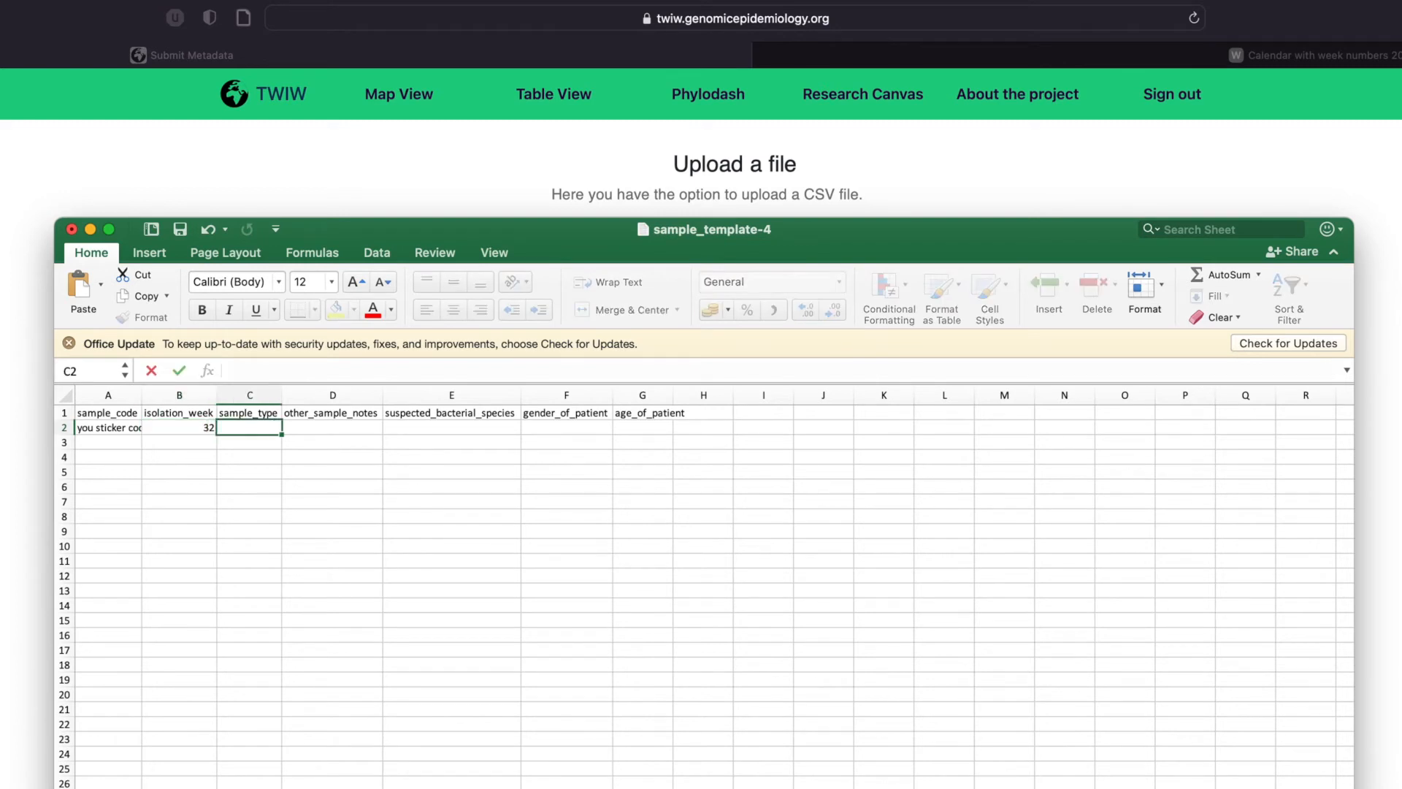
type("urine")
key("Tab")
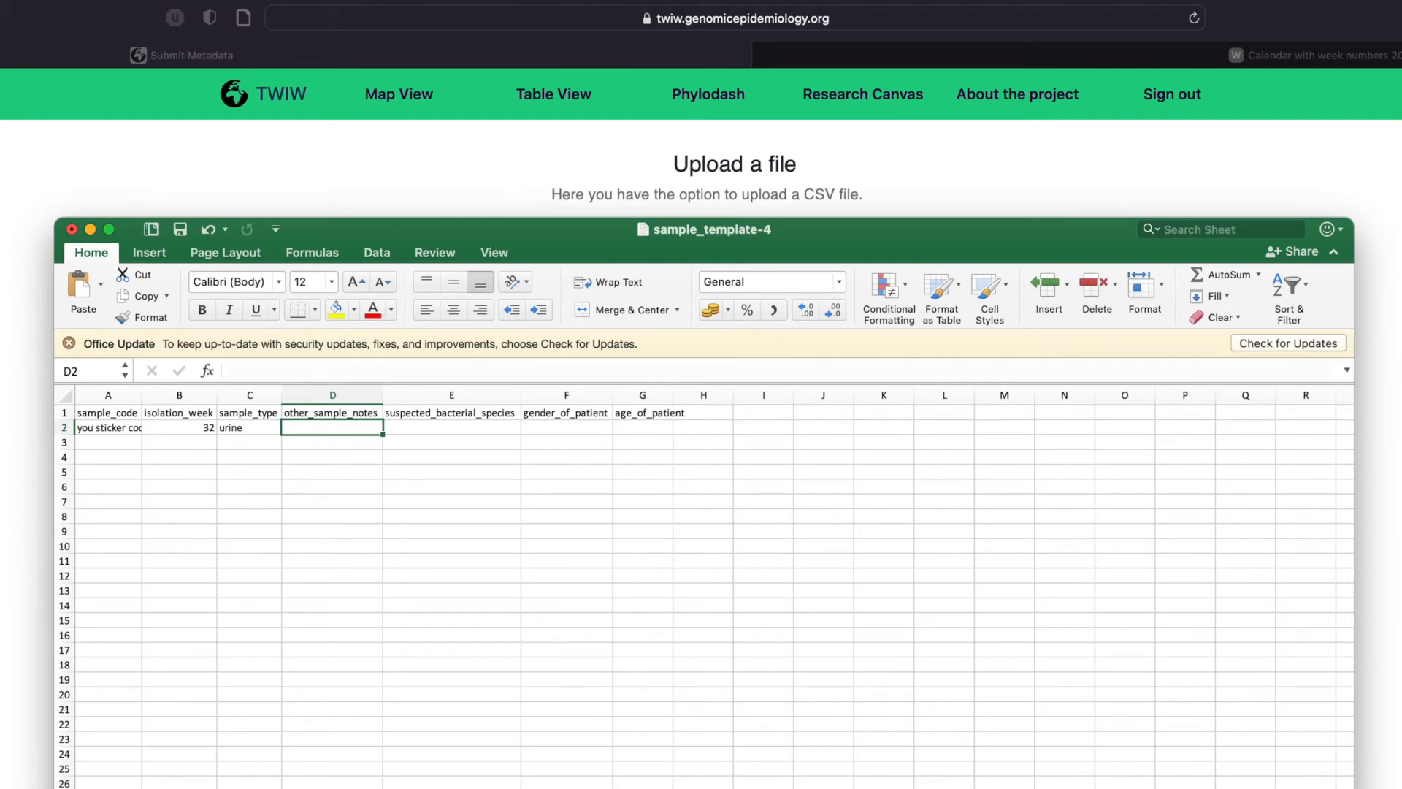
type("catheter")
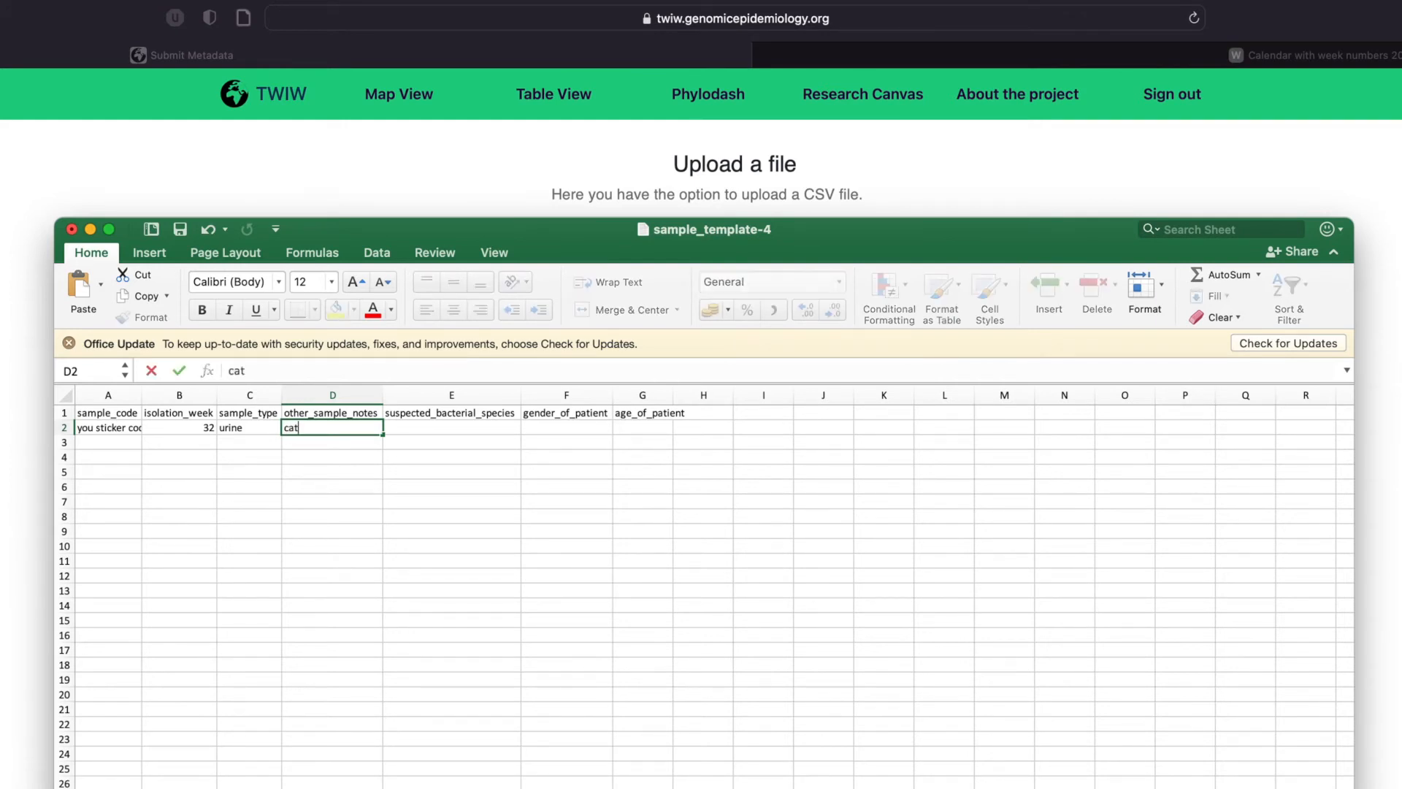
key("Tab")
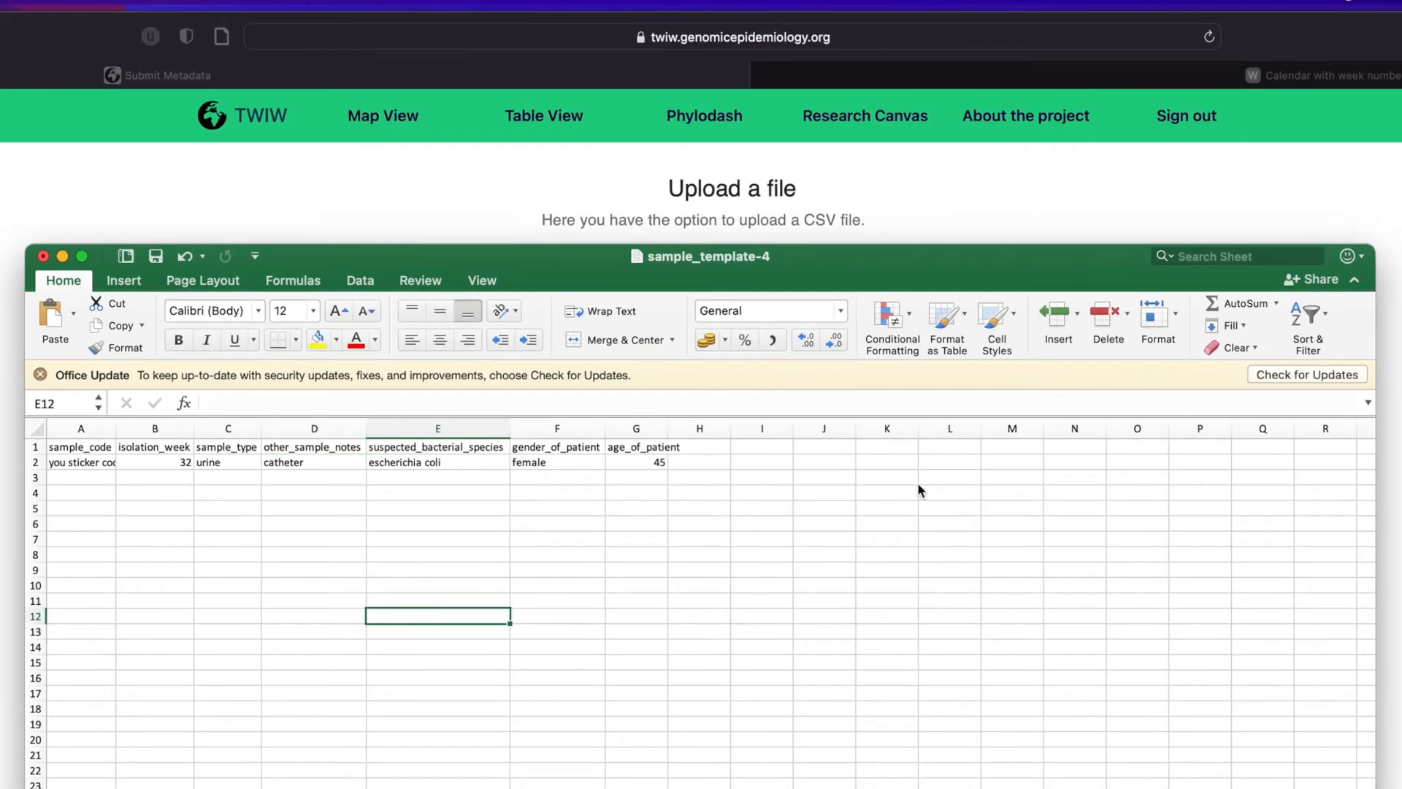
Save the sheet in CSV UTF-8 format and add sample_template-4.csv from Downloads to the website's upload area.
key("super+s")
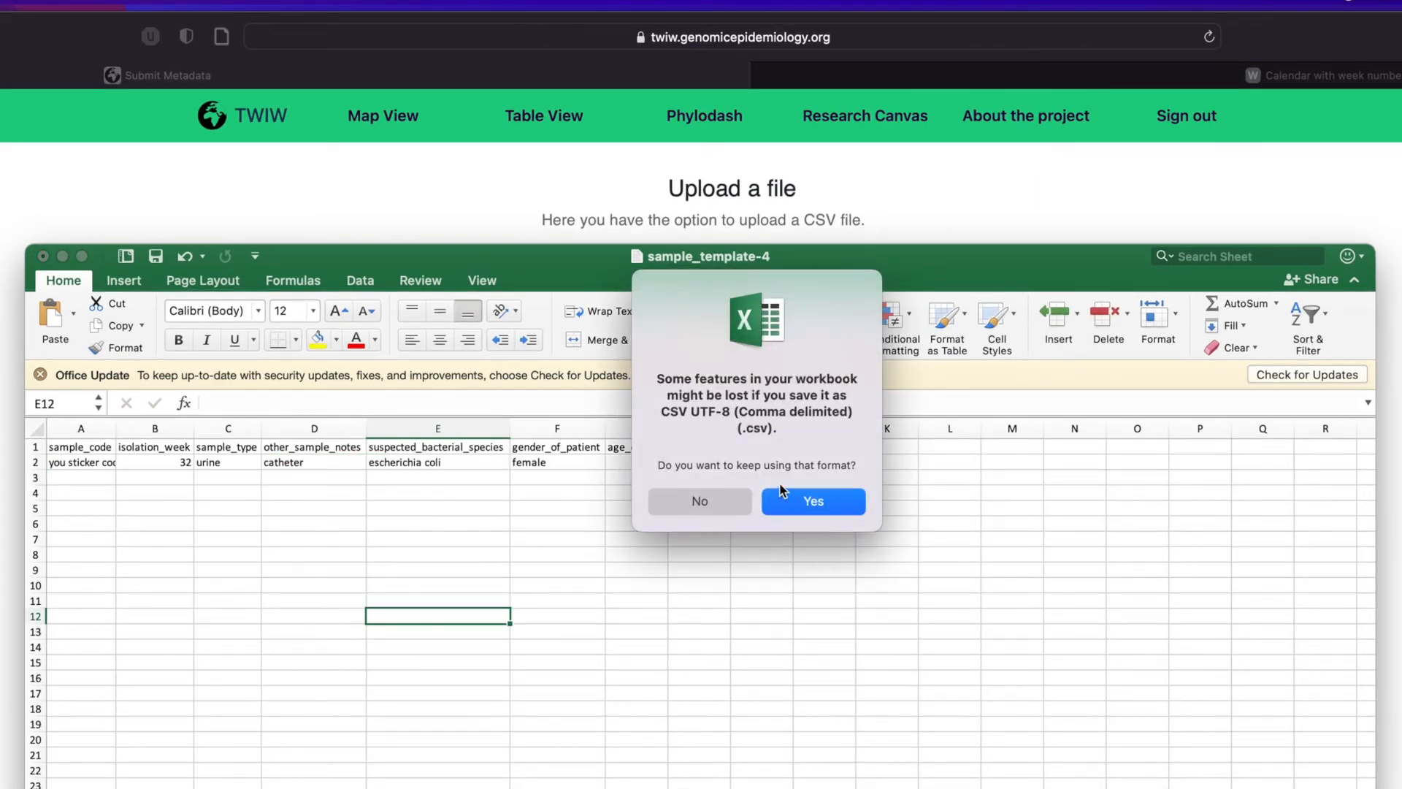
left_click_drag(661, 411, 863, 428)
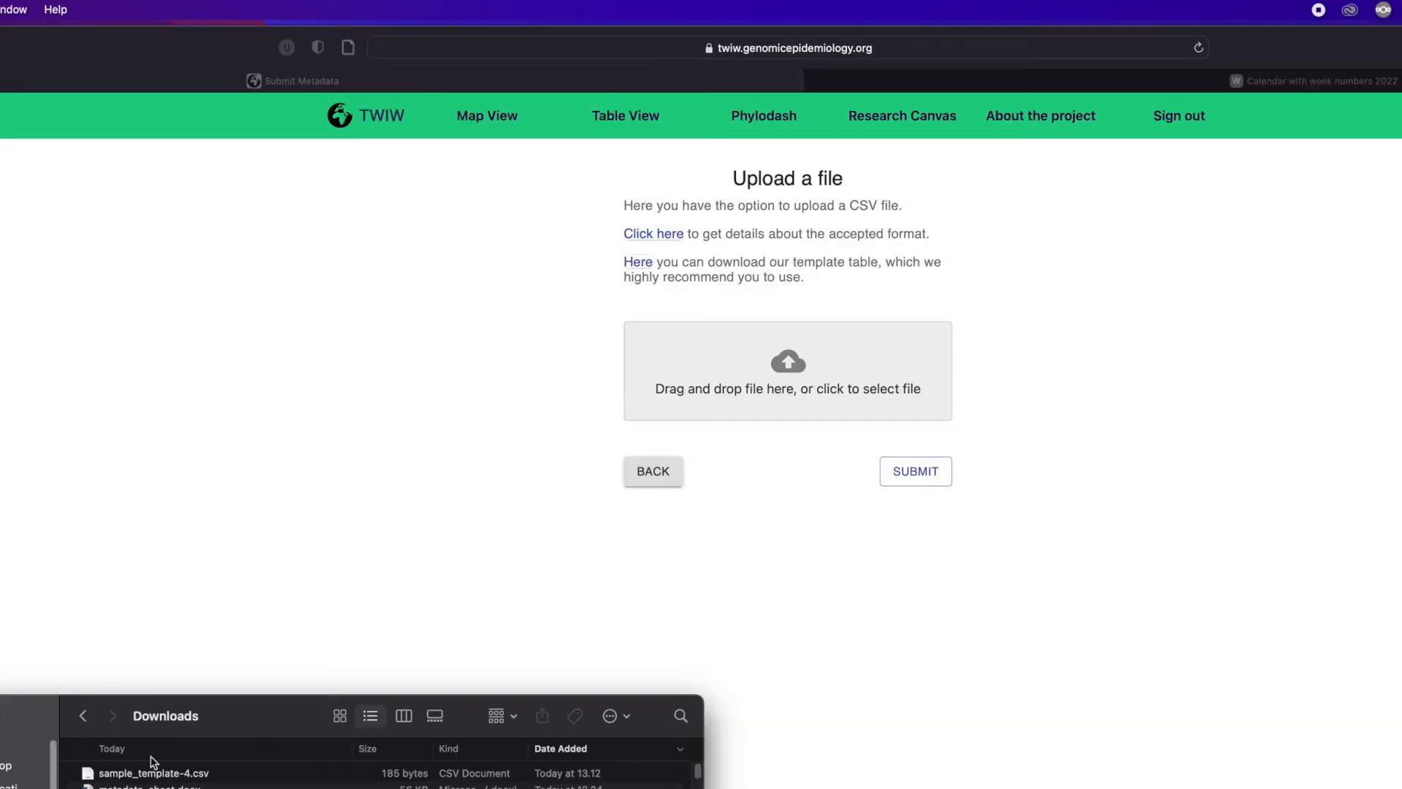
left_click_drag(146, 773, 752, 372)
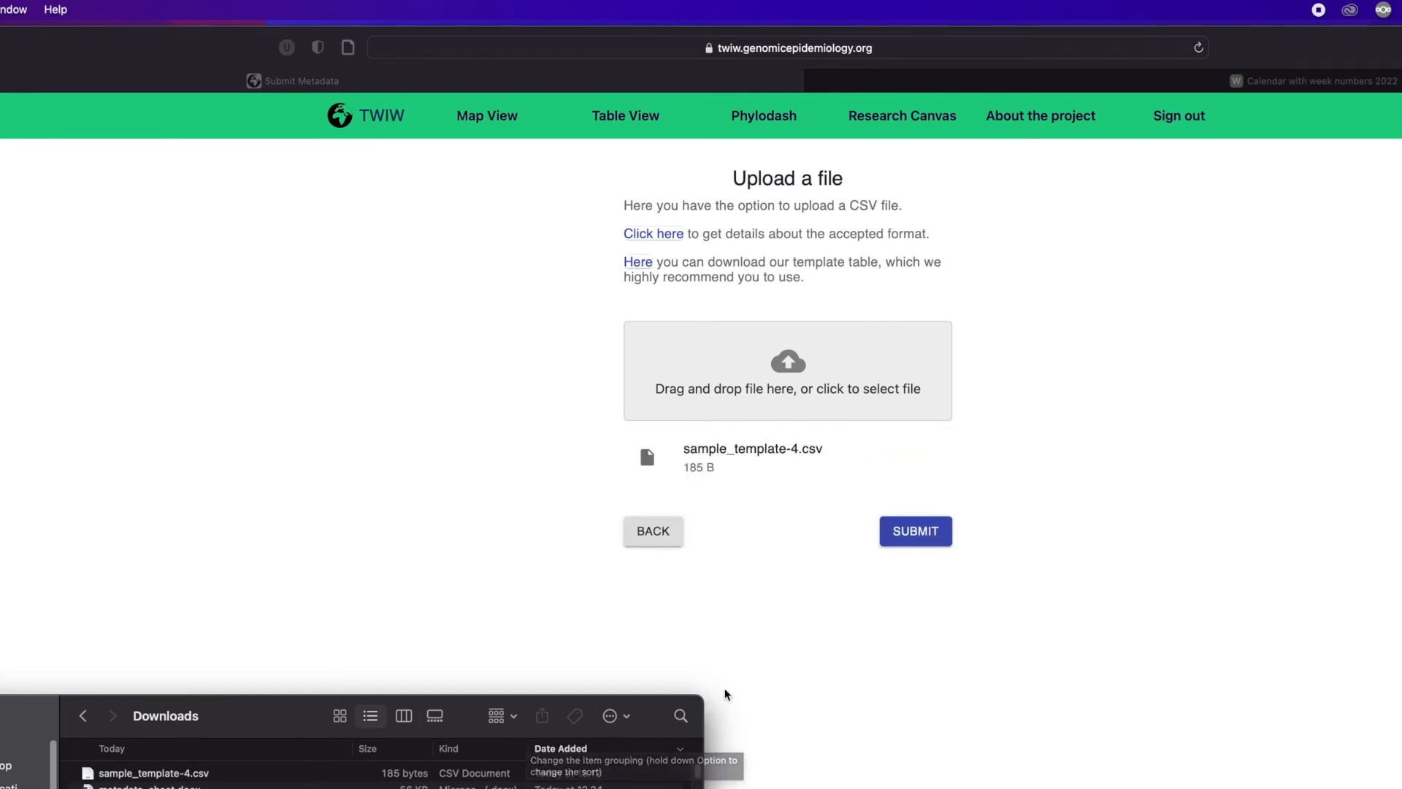
Submit the uploaded isolate metadata file and return to the homepage.
left_click(926, 538)
left_click(913, 535)
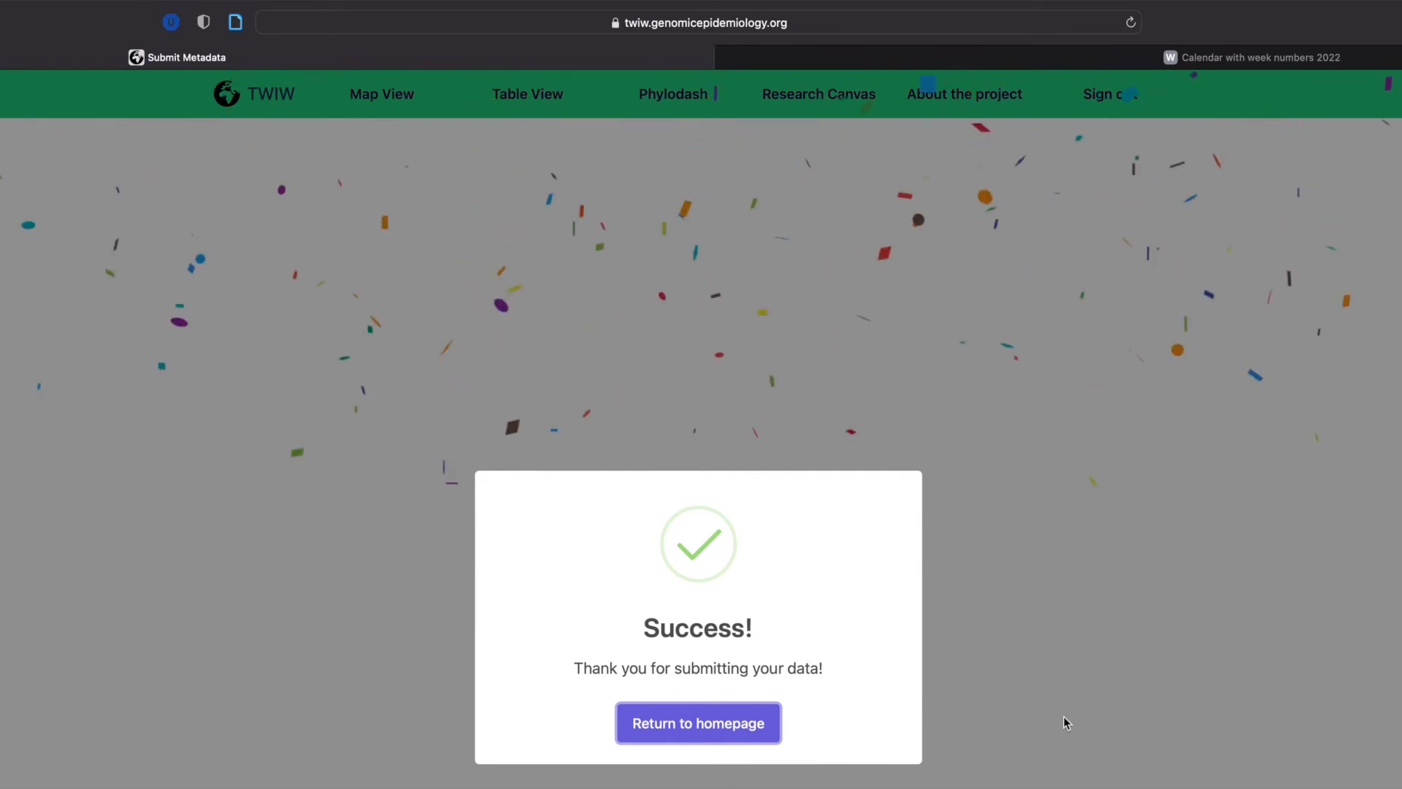
left_click(766, 743)
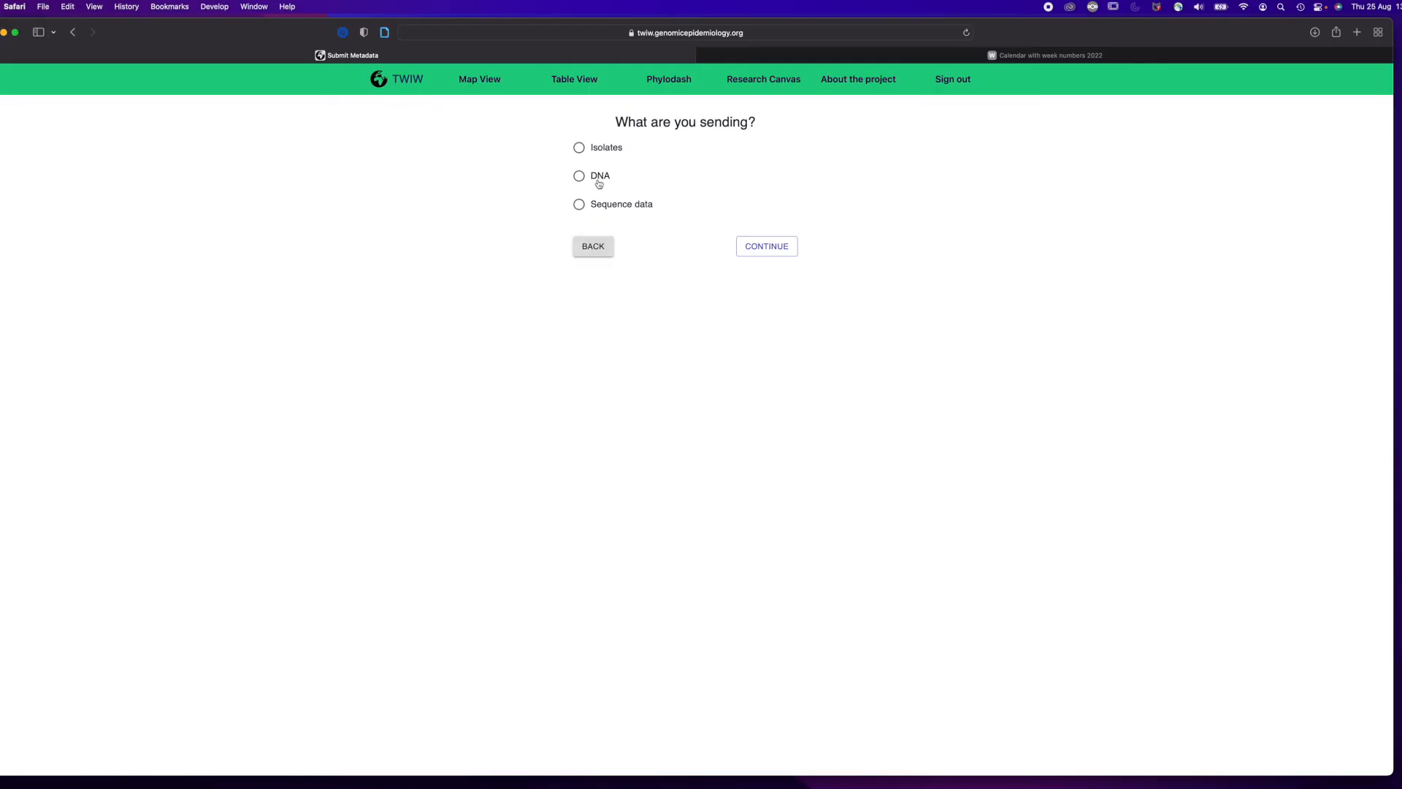
Choose DNA as the material being sent and complete the extraction information with instrument nanodrop and Yes for the TWIW protocol.
left_click(600, 178)
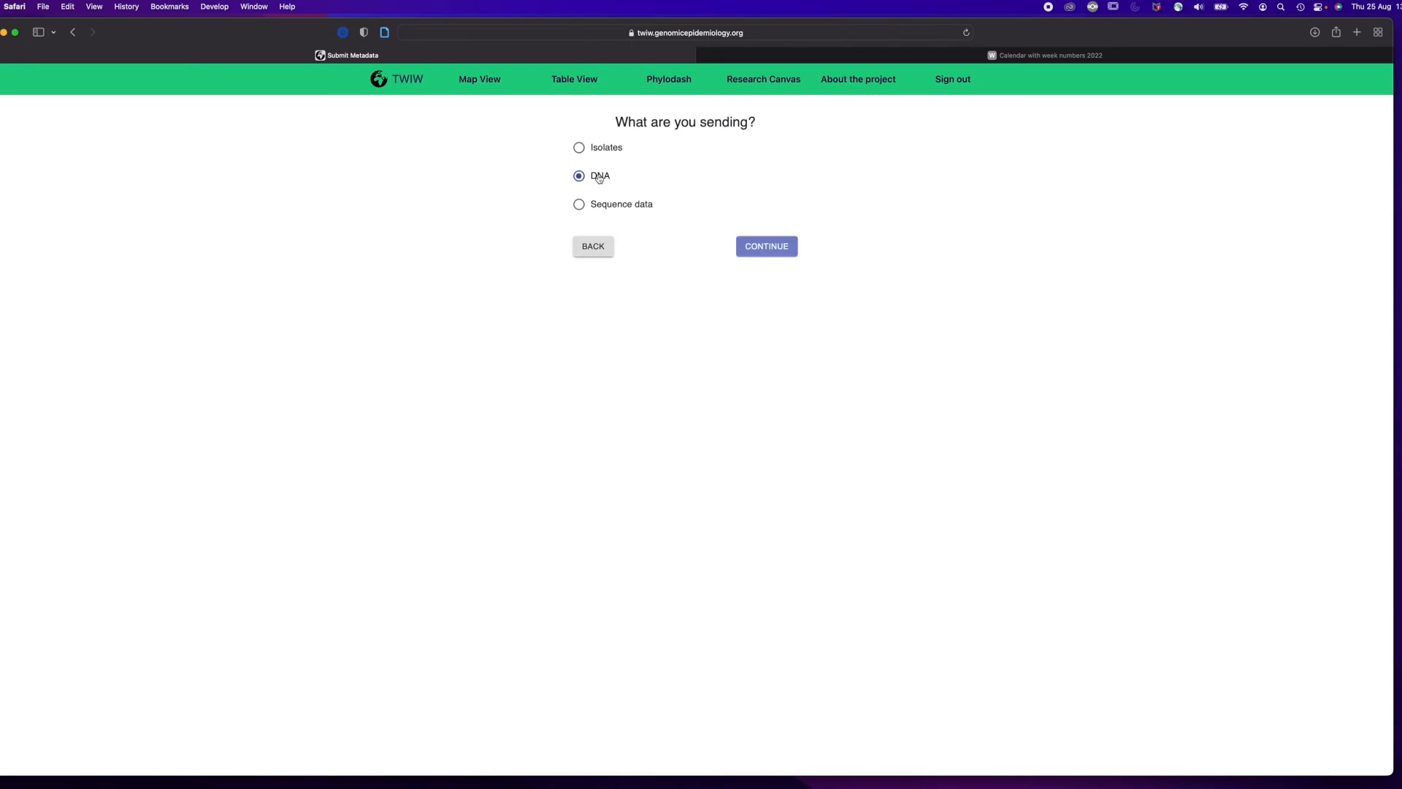
left_click(762, 251)
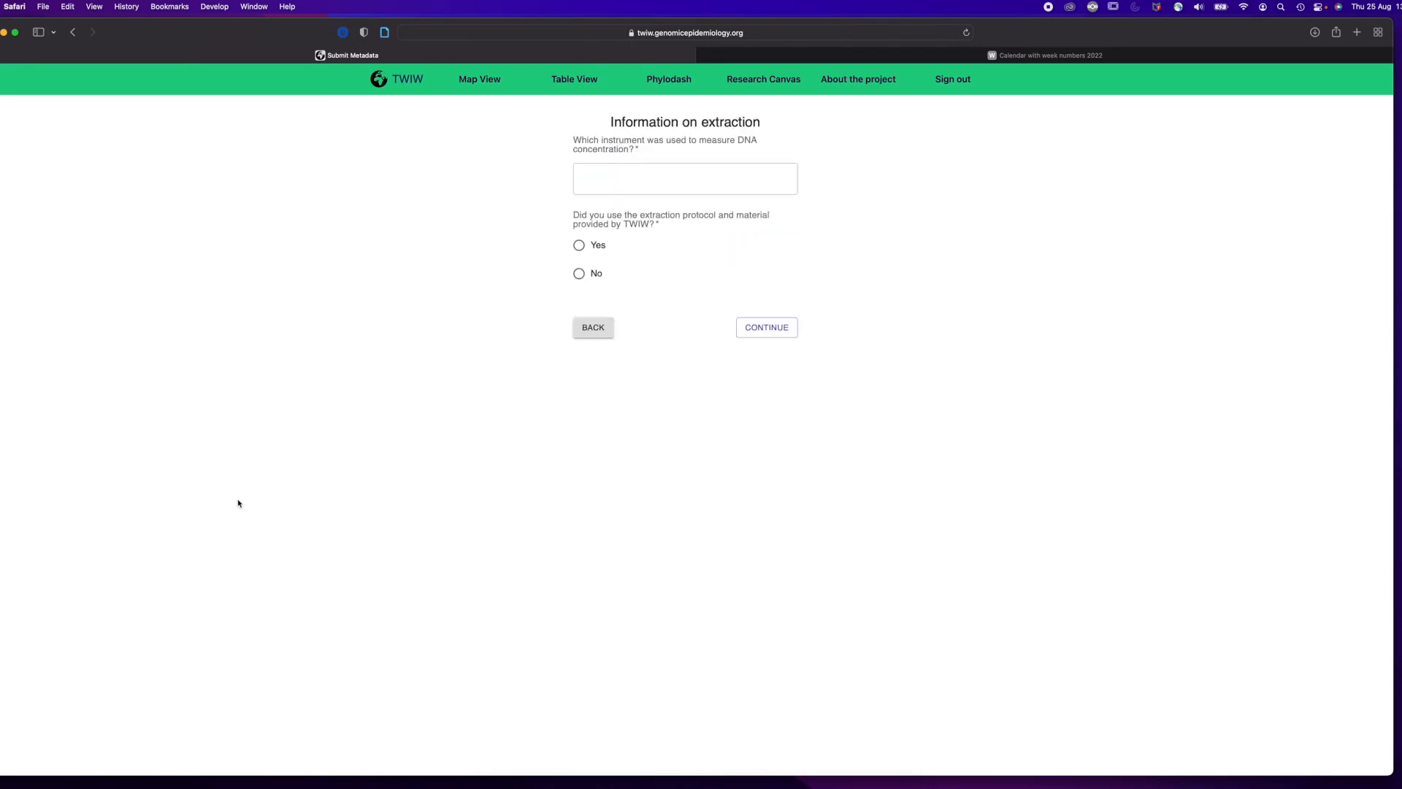
left_click(618, 183)
type("nan")
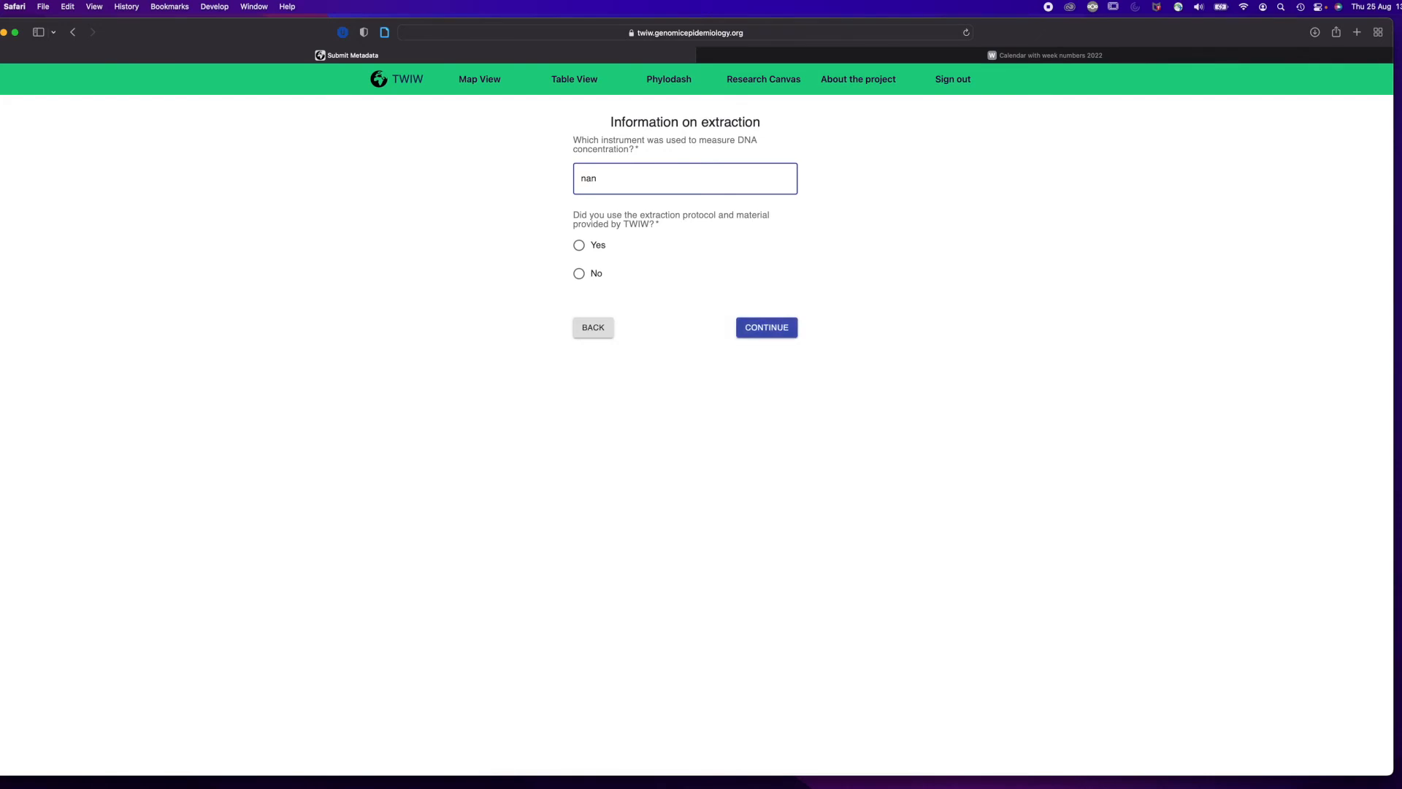
type("odrop")
left_click(580, 246)
left_click(773, 327)
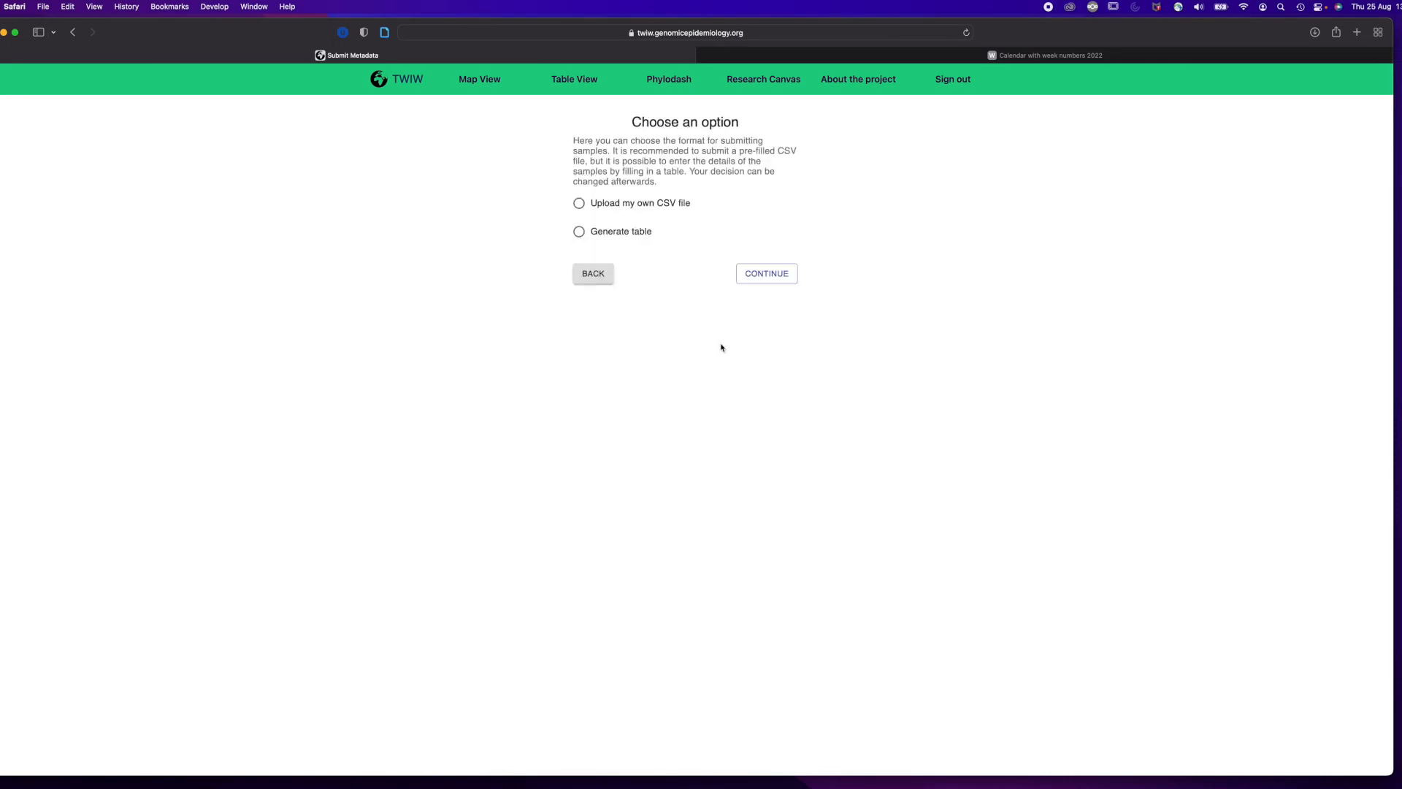
Choose "Generate table" as the submission format and add several empty rows to the sample table.
left_click(579, 232)
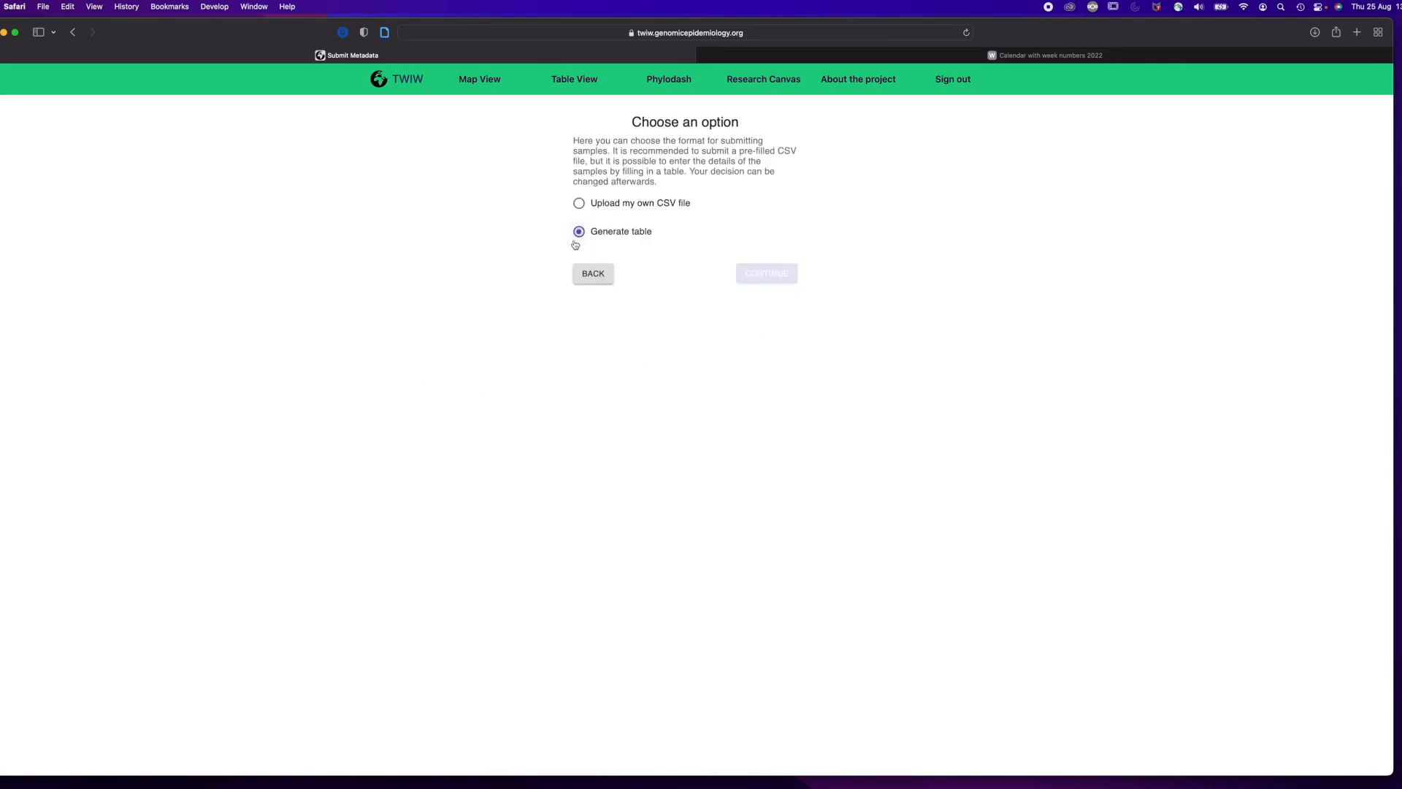
left_click(769, 282)
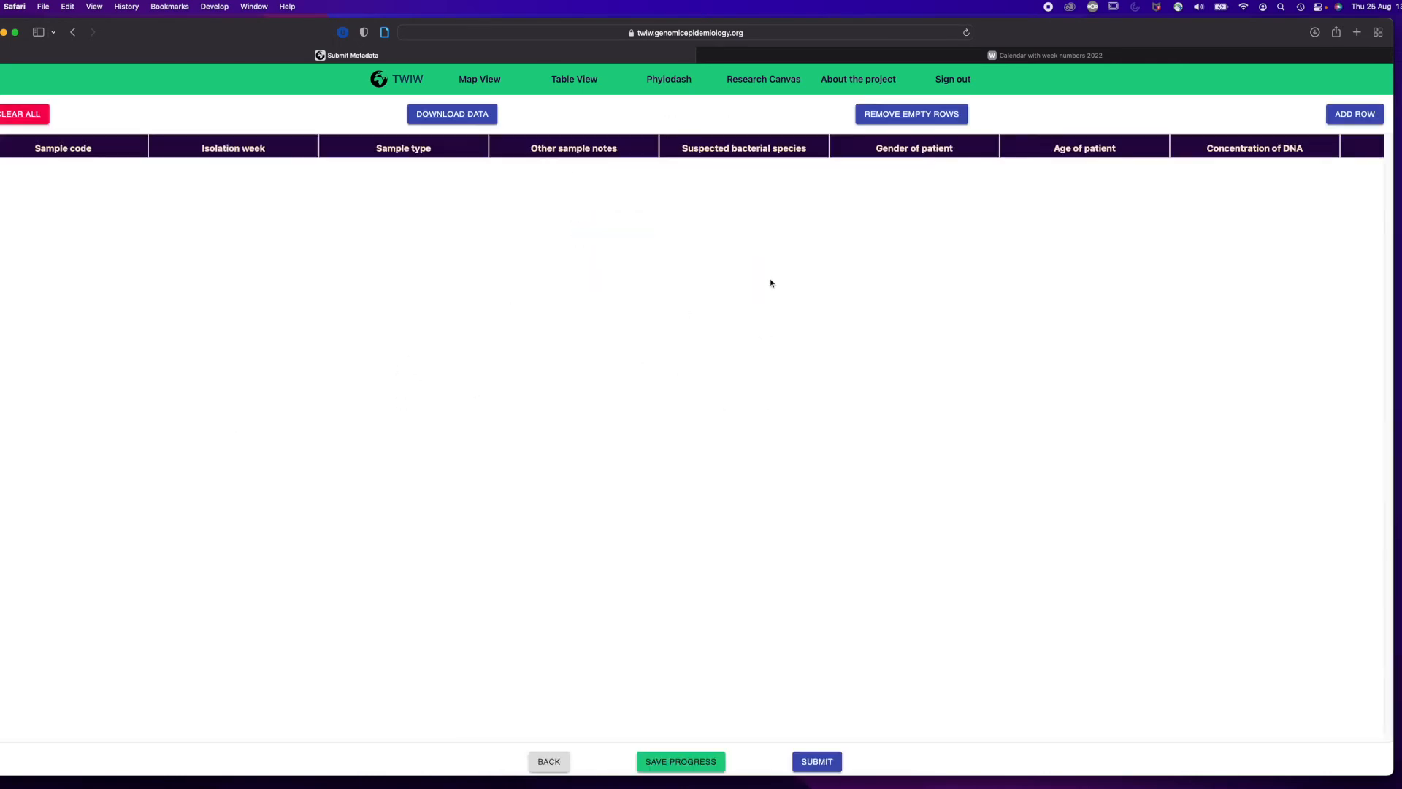
left_click(1365, 117)
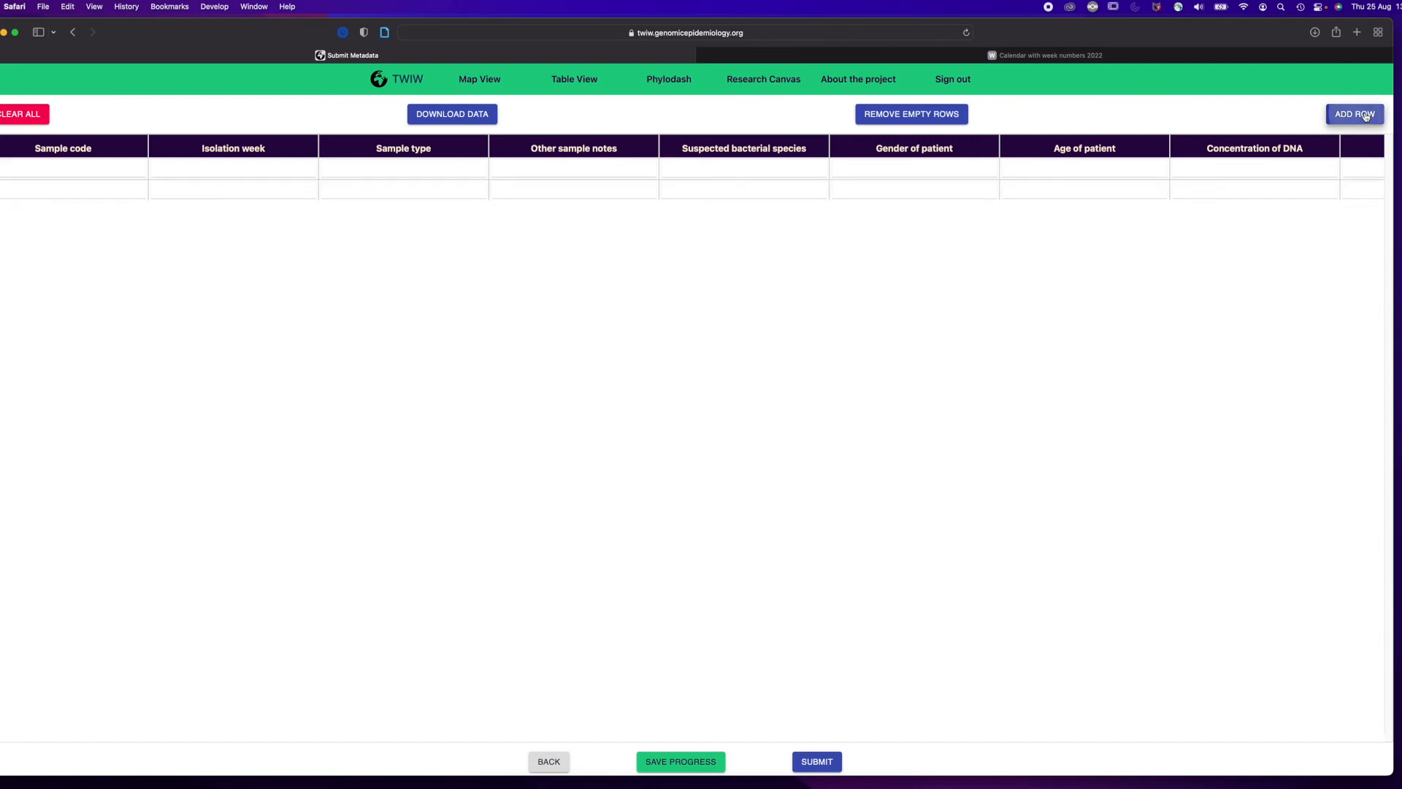
left_click(1365, 116)
left_click(1365, 117)
left_click(1365, 117)
left_click(1366, 117)
left_click(1365, 117)
left_click(1366, 117)
left_click(1365, 117)
Fill the first sample row with code "sticker label", isolation week 32, sample type urine and other sample notes "catheter".
left_click(117, 169)
type("sticker label")
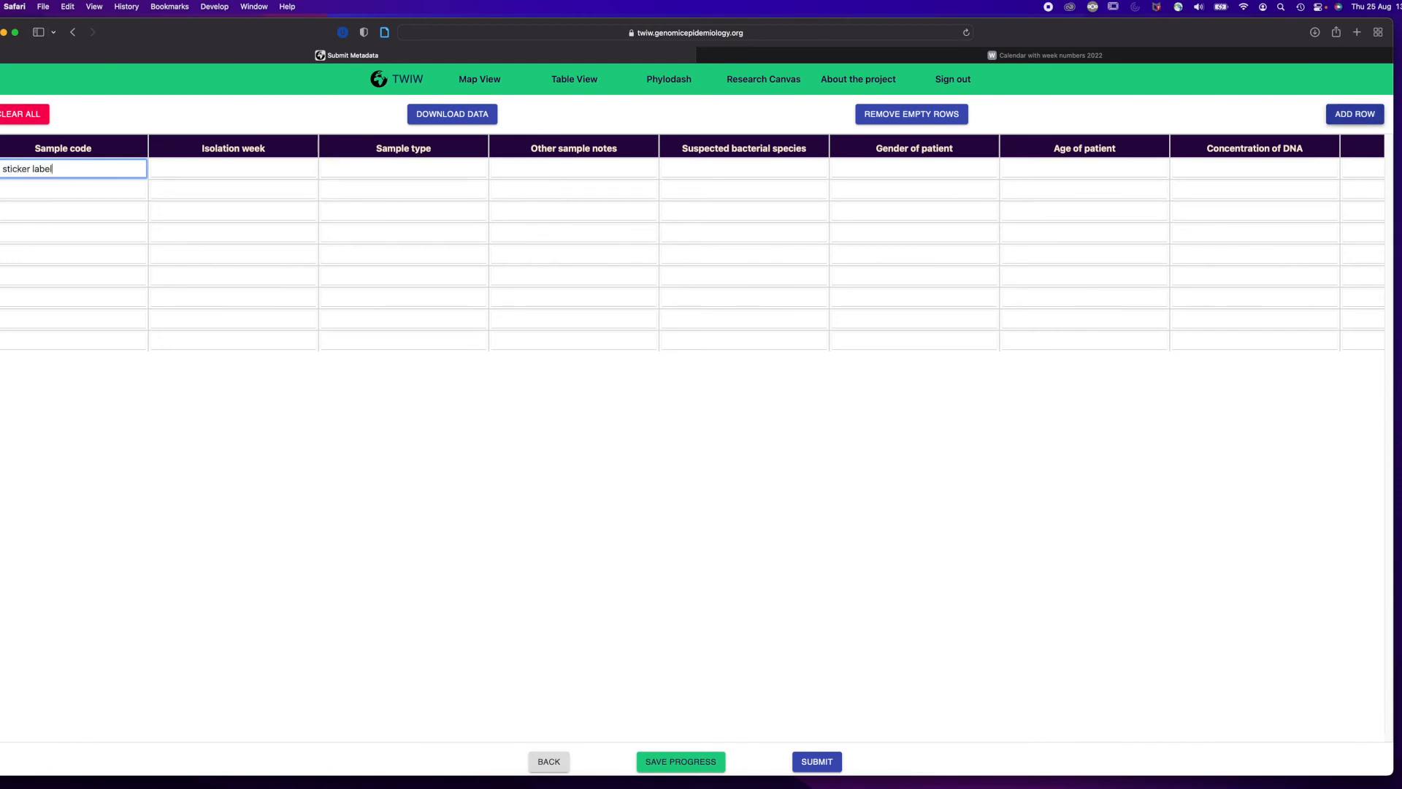
key("Tab")
type("32")
key("Tab")
type("urine")
key("Tab")
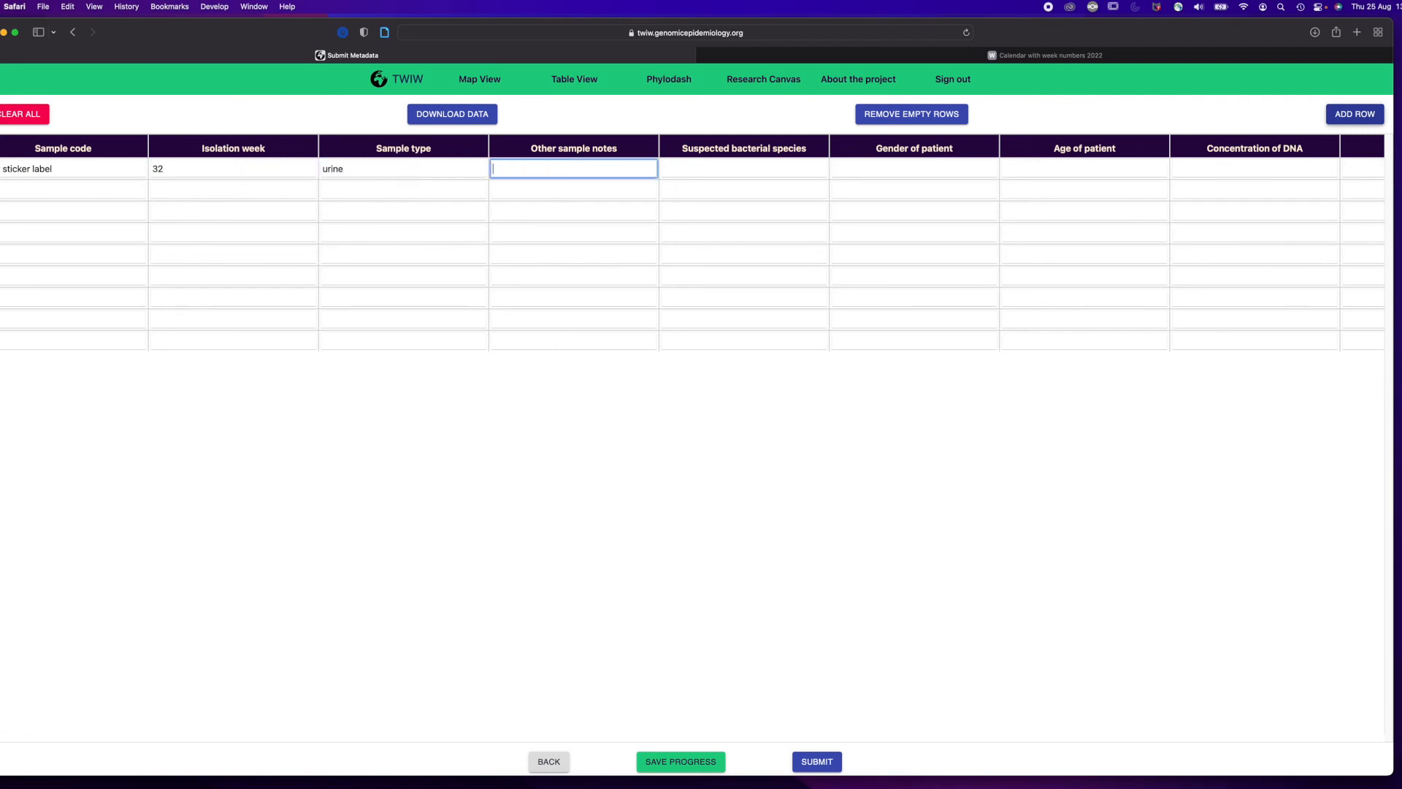
type("catheter")
key("Tab")
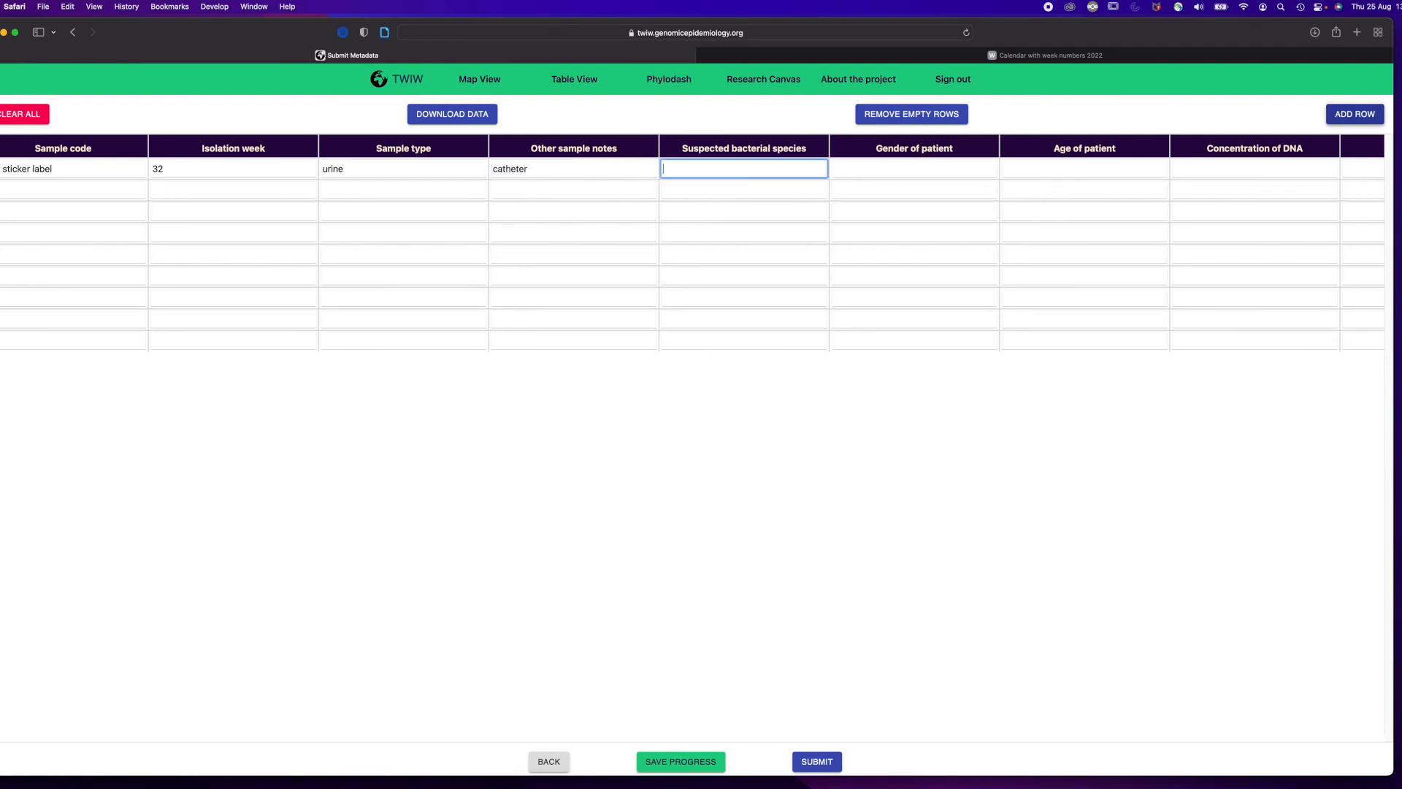
Complete the first sample row with species escherichia coli, gender female, age 45 and DNA concentration 20 ng/ul.
type("escherichia coli")
key("Tab")
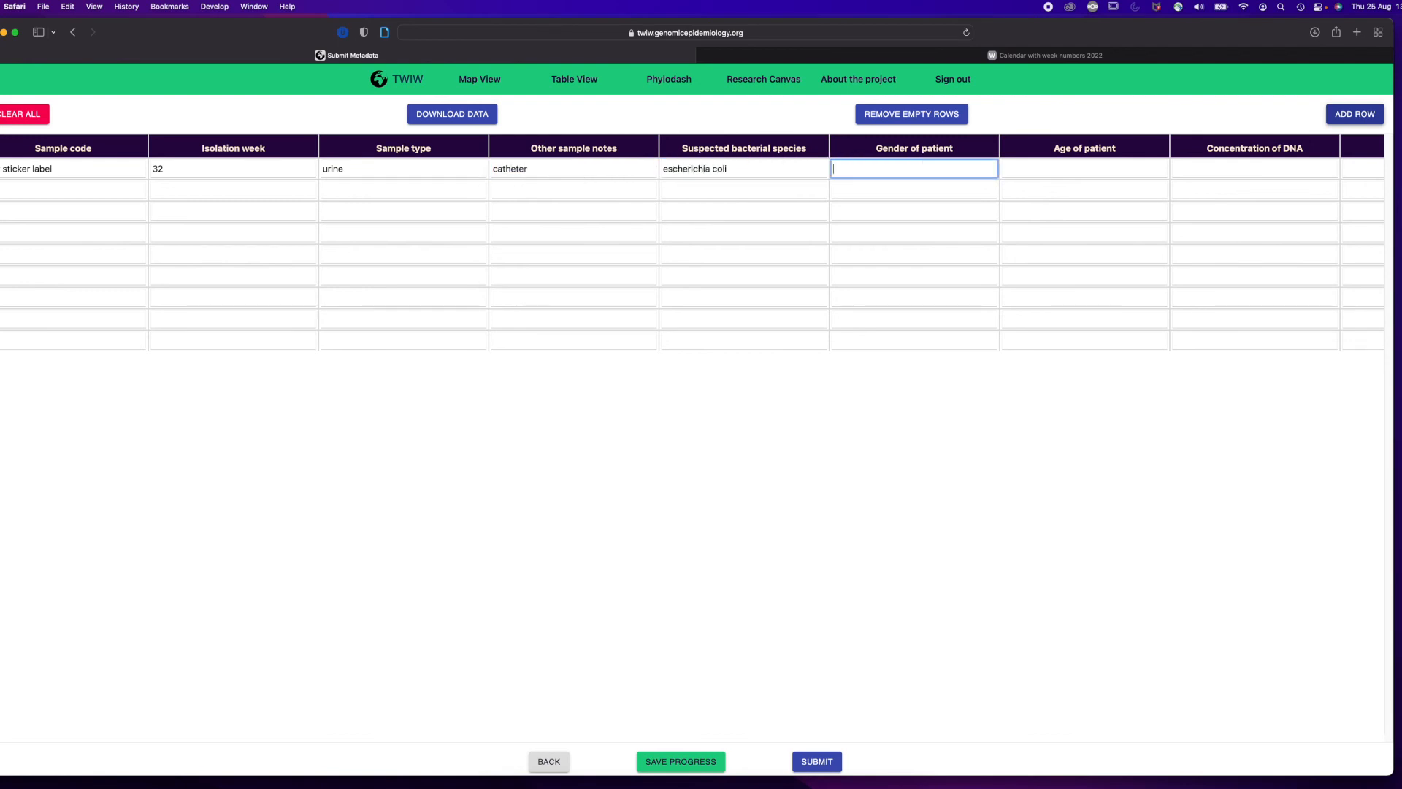
type("female")
key("Tab")
type("45")
key("Tab")
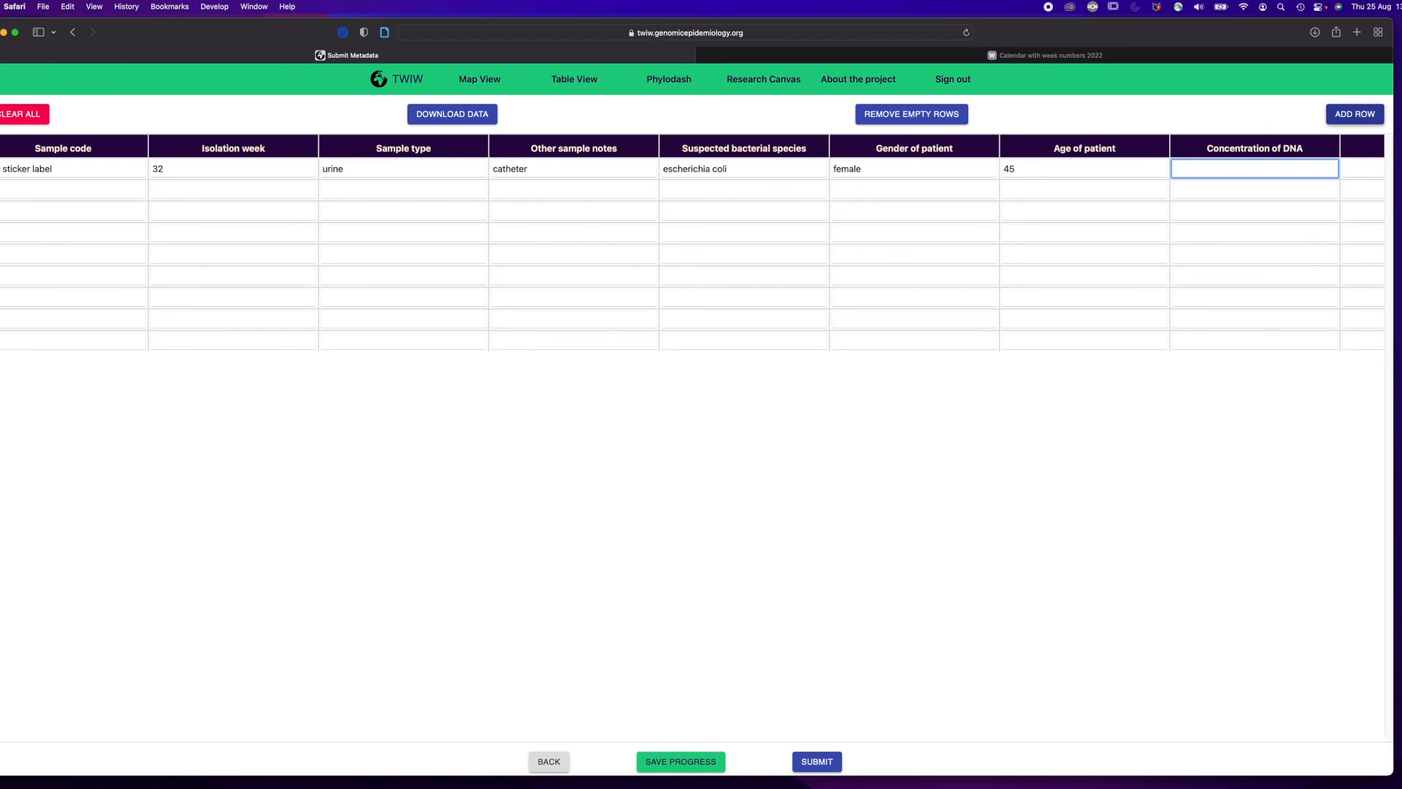
type("20")
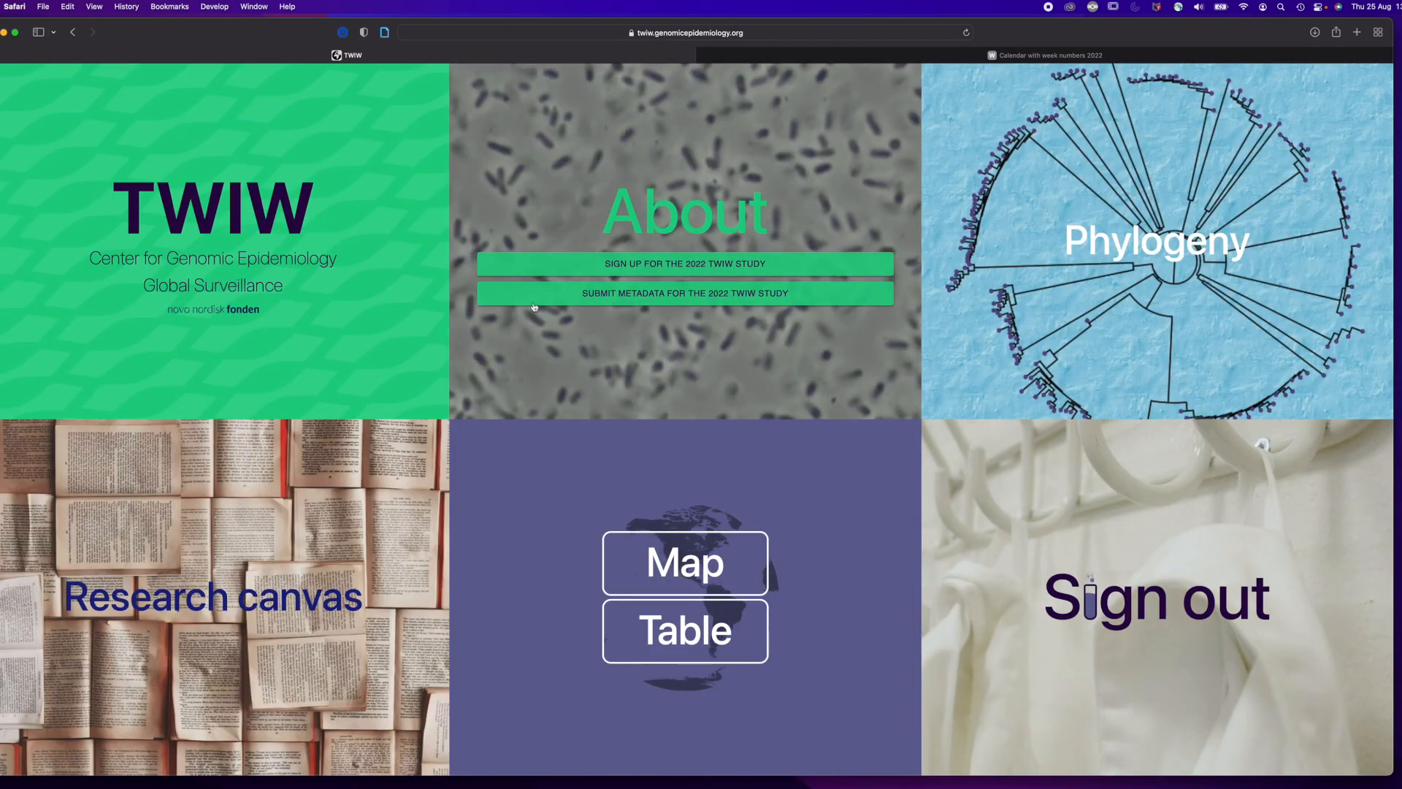
Reopen the 2022 TWIW metadata submission and continue through the saved DNA, extraction and "Generate table" choices to the saved sample table.
left_click(590, 301)
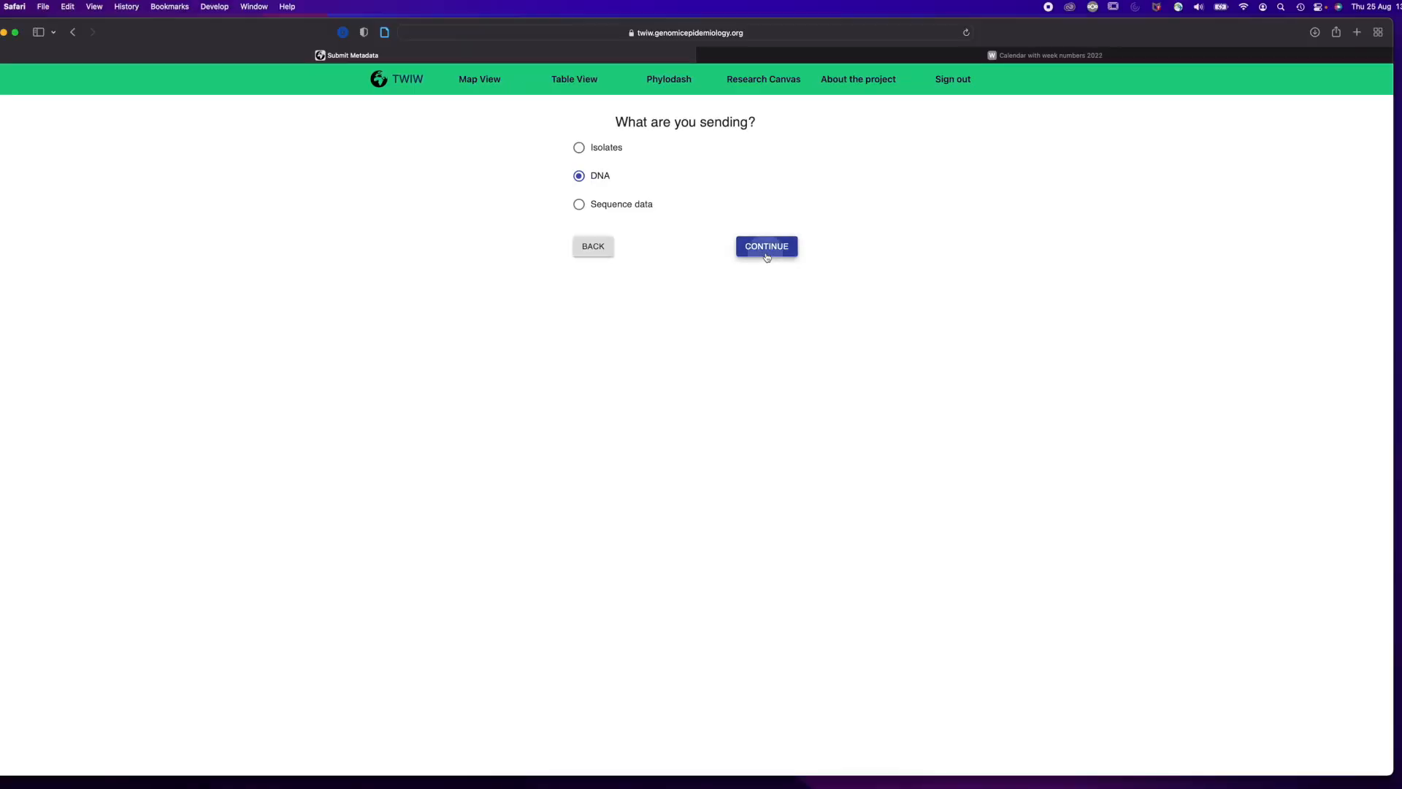
left_click(766, 252)
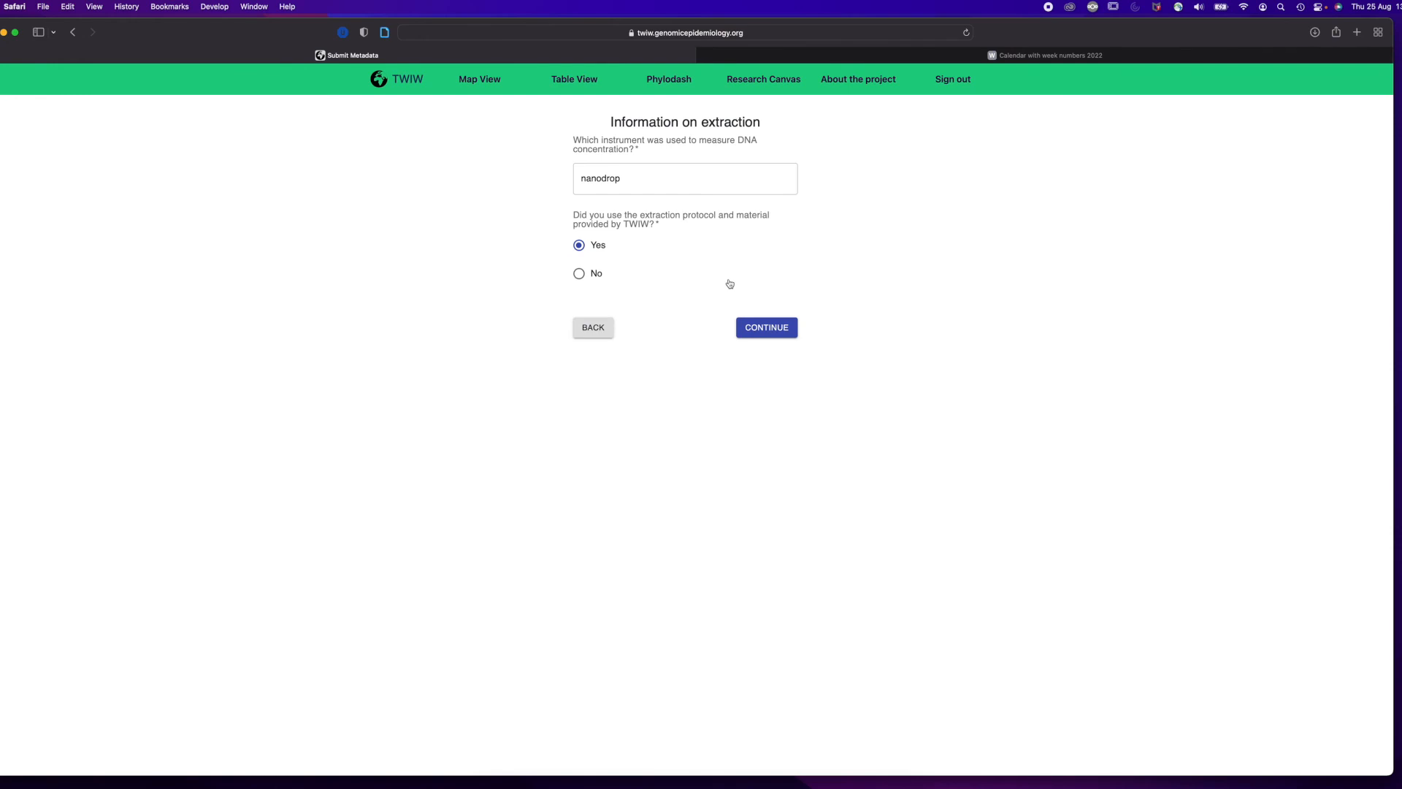
left_click(765, 334)
left_click(772, 275)
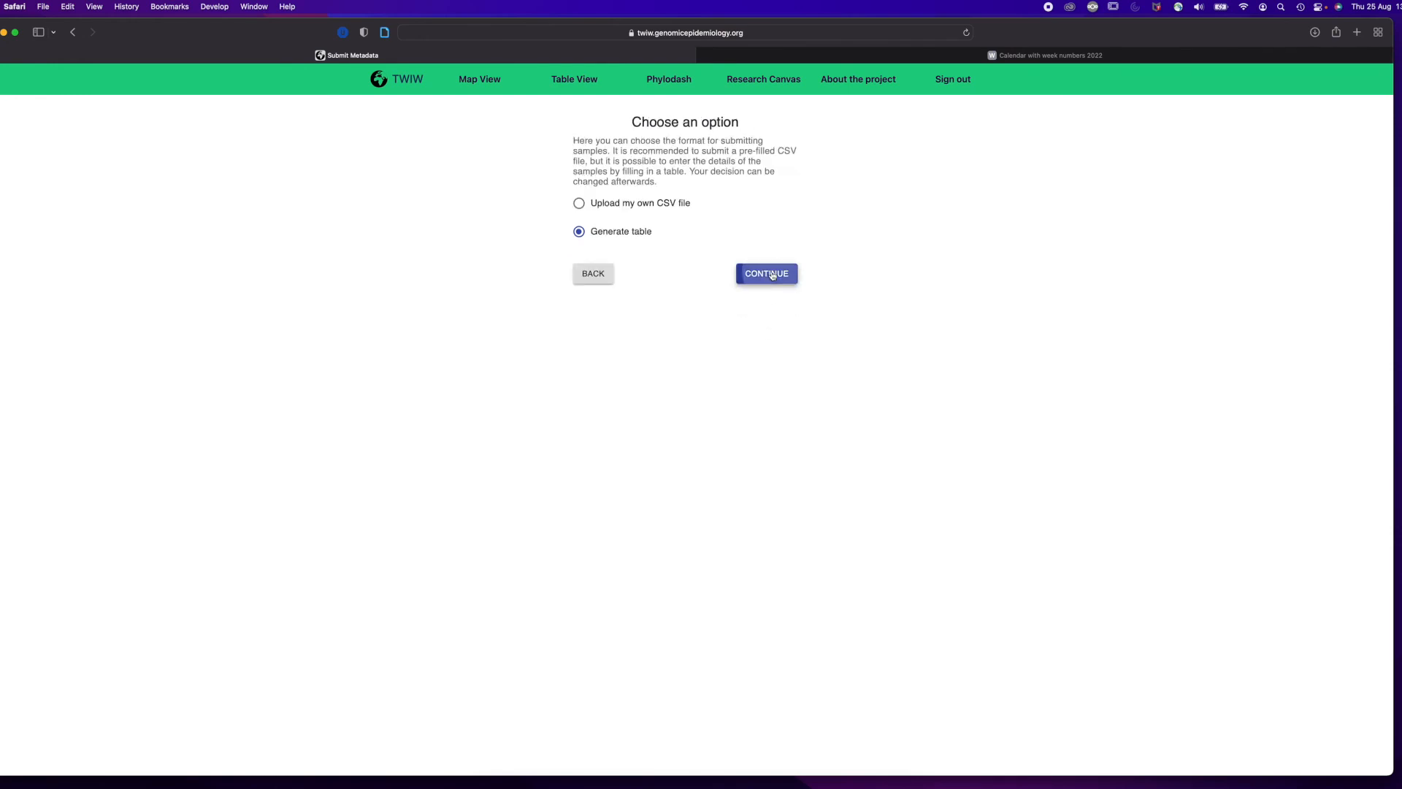
left_click(64, 169)
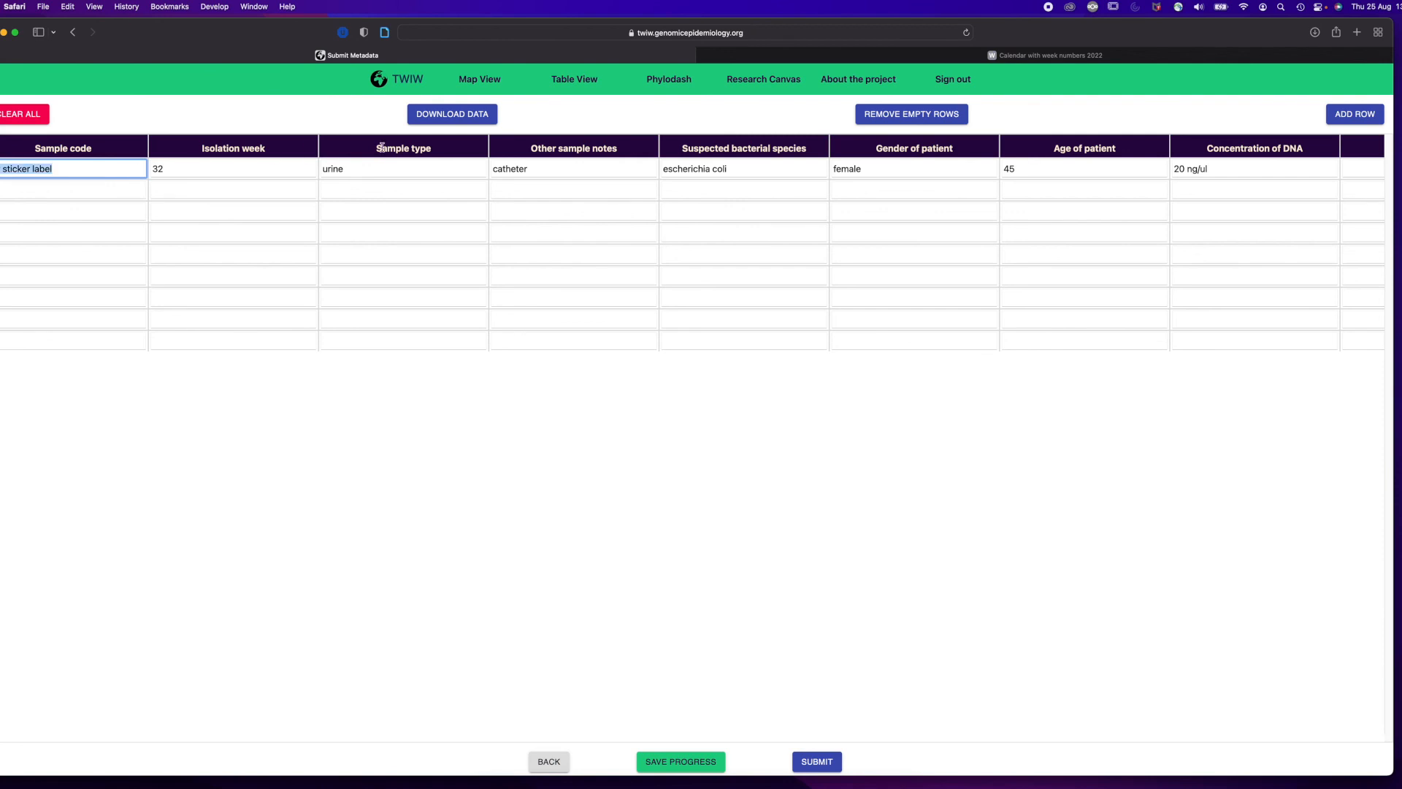
left_click(1199, 169)
Fill the second sample row with code "another sticker label", isolation week 32, sample type blood and species klebsiella pneumoniae, leaving the notes blank.
left_click(84, 190)
type("another sticker label")
key("Tab")
type("32")
key("Tab")
type("blood")
key("Tab")
key("Tab")
type("klebsiella pneu")
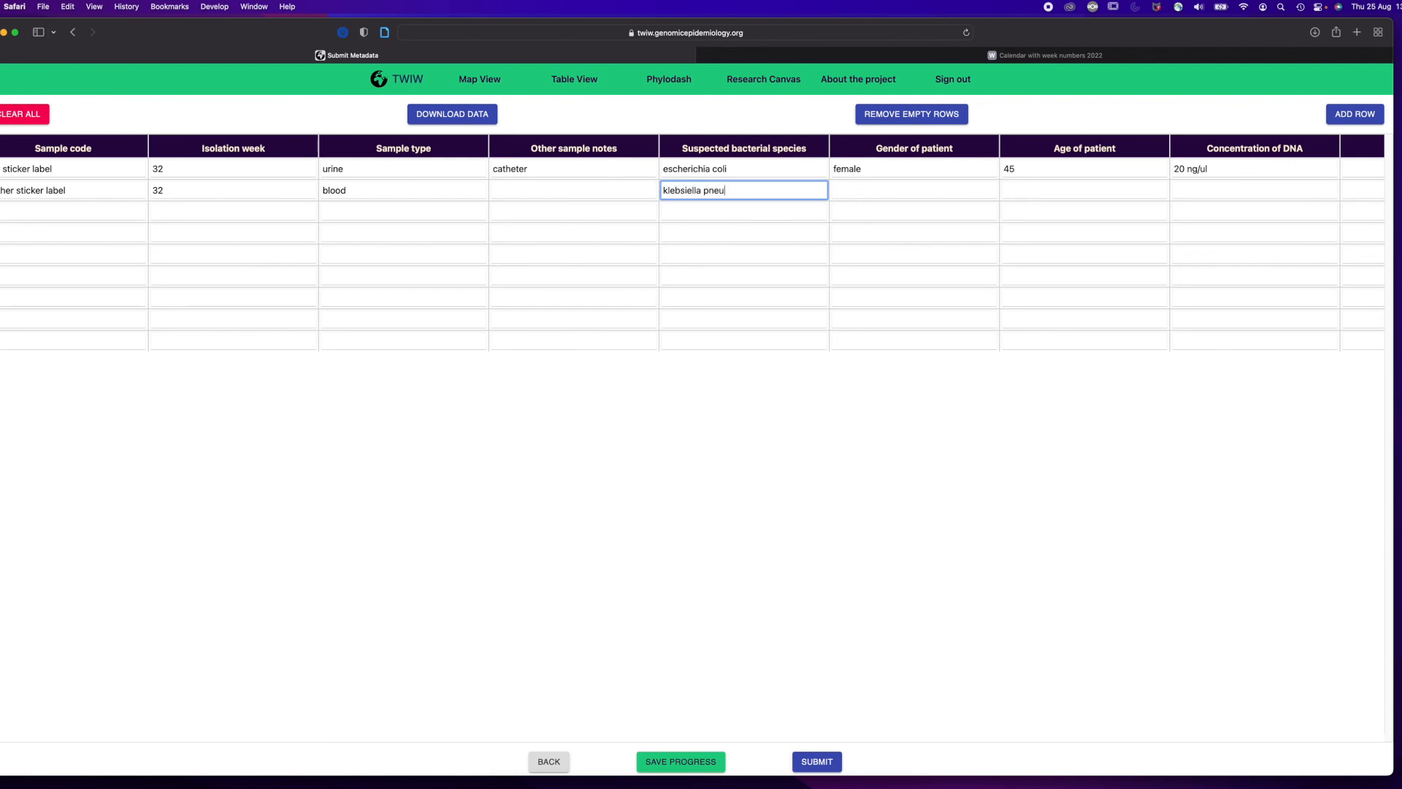
type("moniae")
key("Tab")
Enter gender male, age 52 and DNA concentration 18 ng/ul for the second sample.
type("male")
key("Tab")
type("52")
key("Tab")
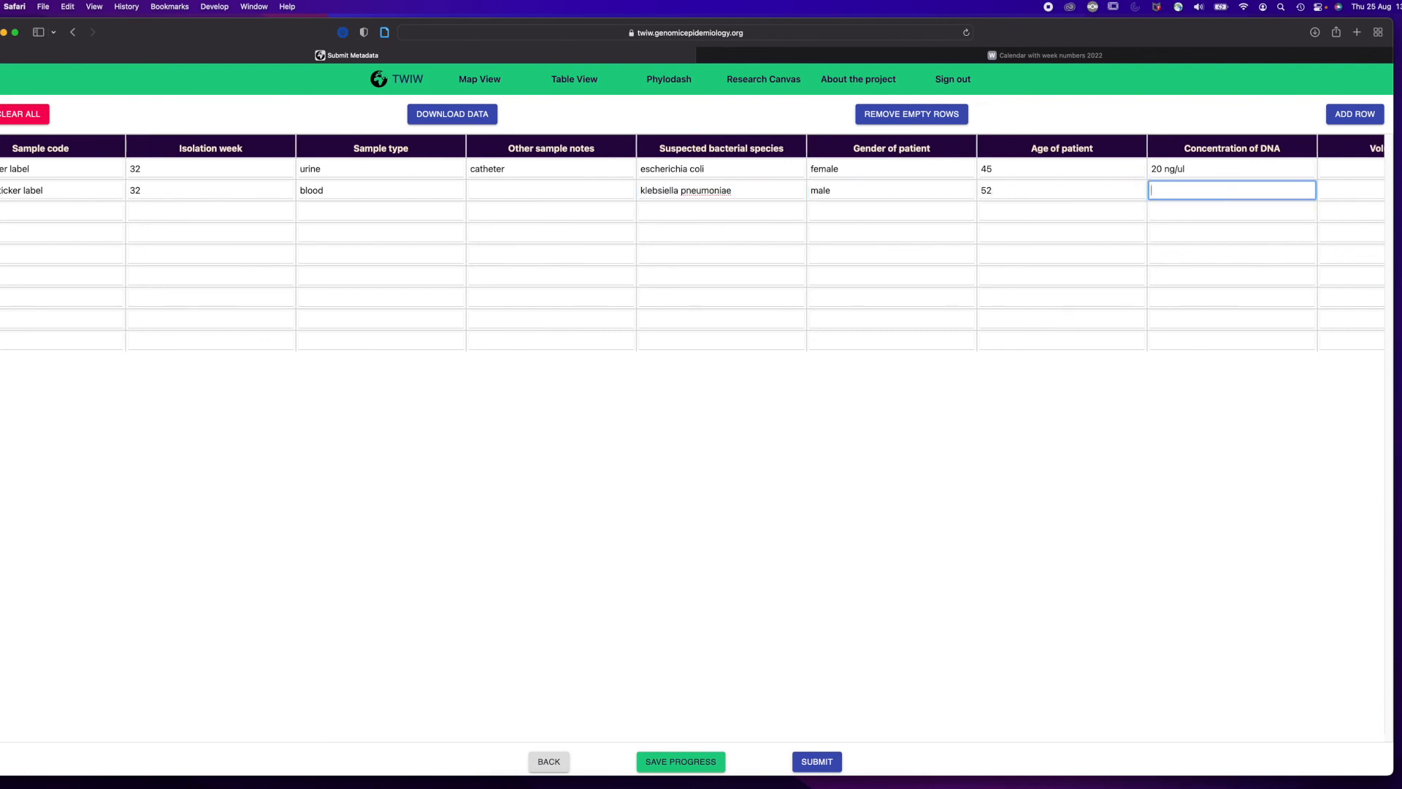
type("18 ng/ul")
key("Tab")
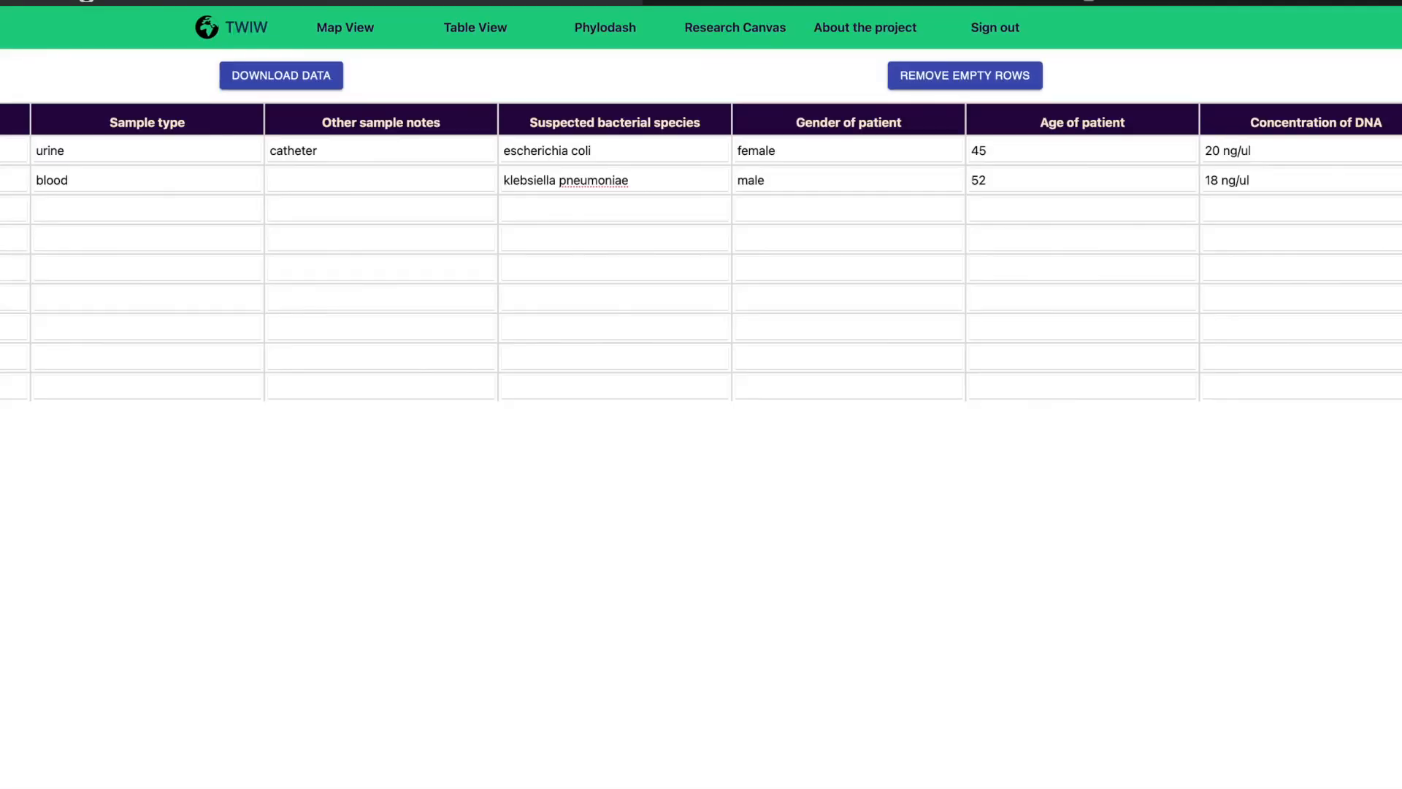
Submit the DNA sample table and confirm the submission.
left_click(833, 762)
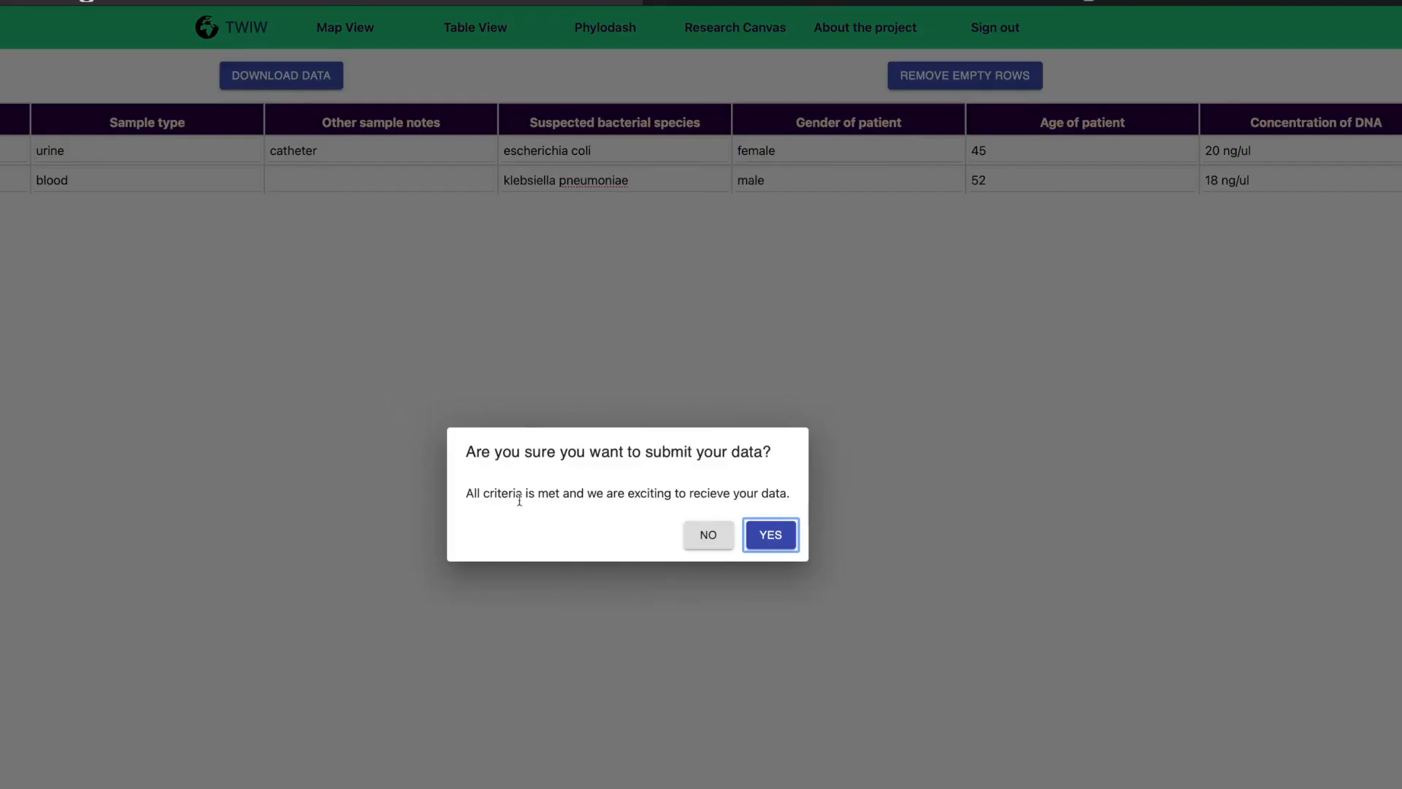
left_click_drag(468, 493, 794, 493)
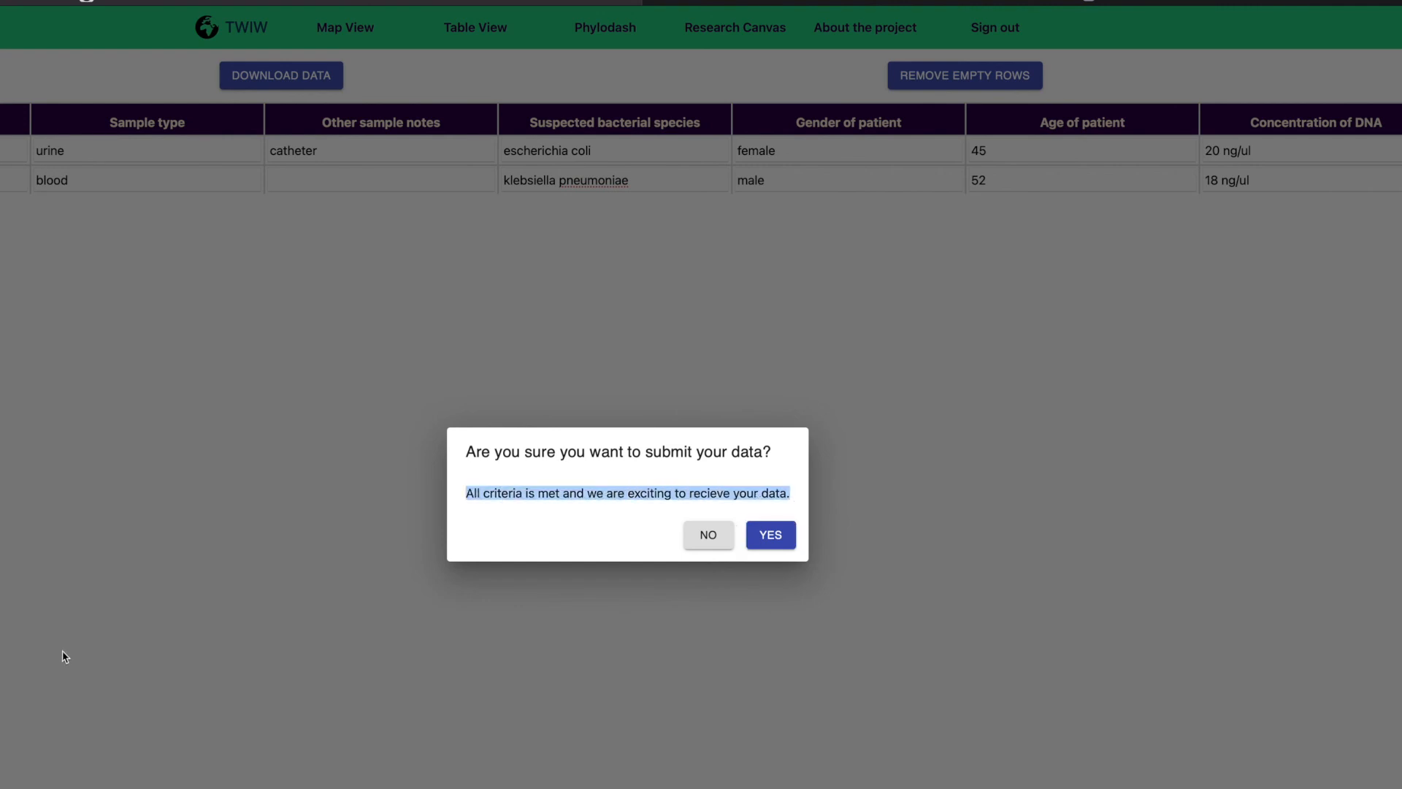
left_click(775, 536)
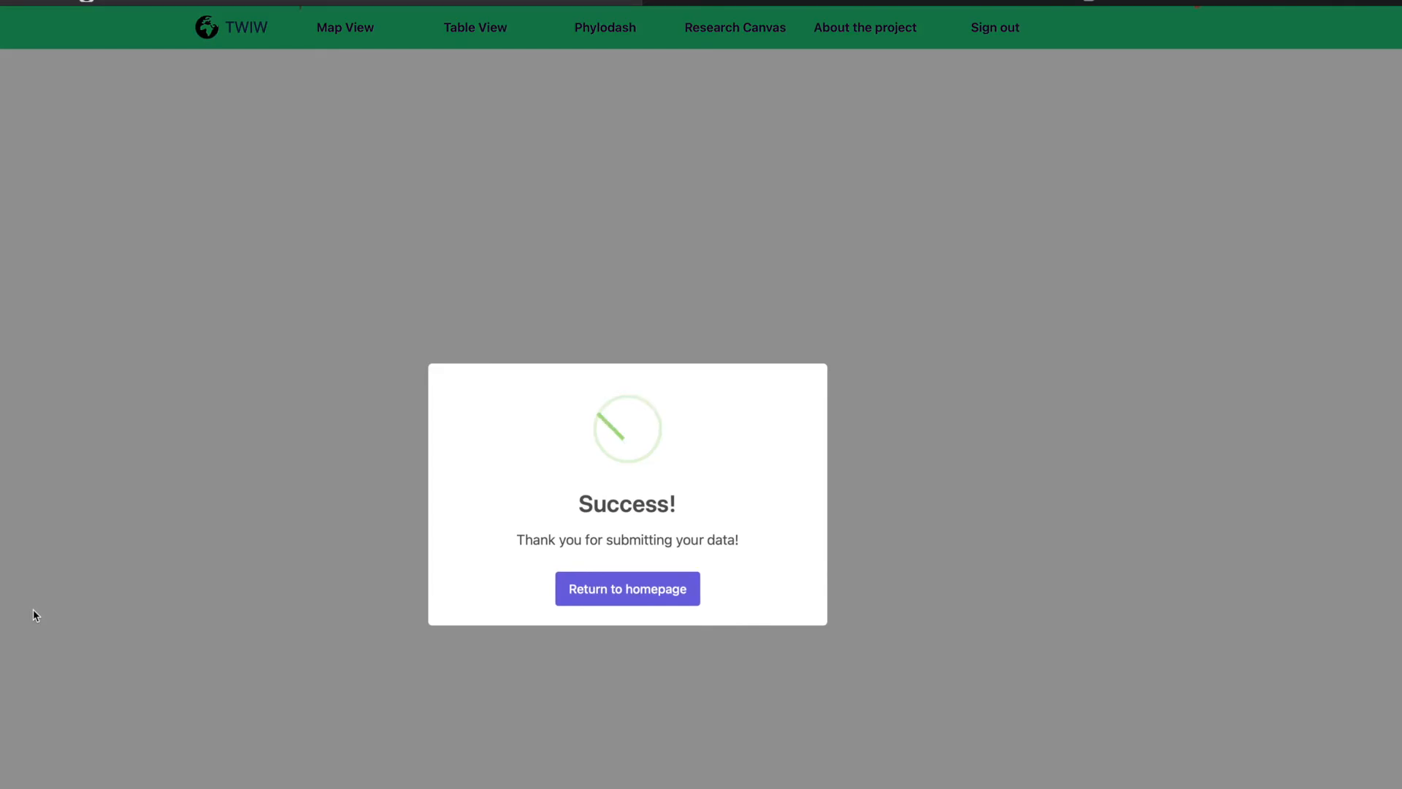